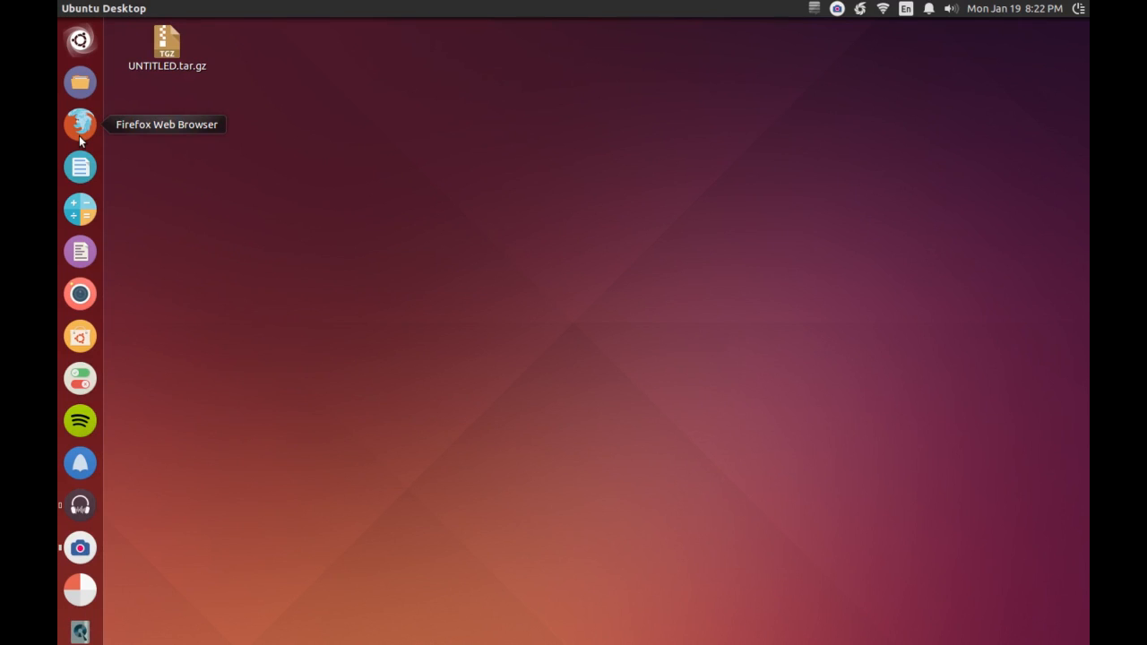
# - Open Firefox, load elementaryos.org and go to the site's Journal page
pyautogui.click(79, 135)
pyautogui.write('elem')
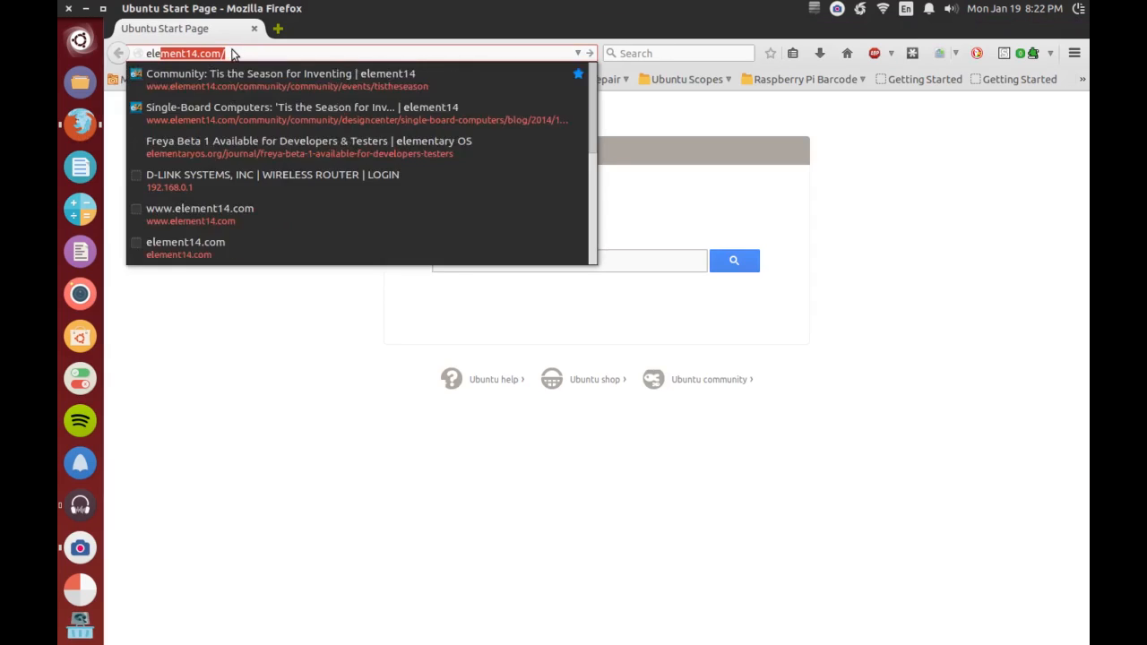
pyautogui.write('entar')
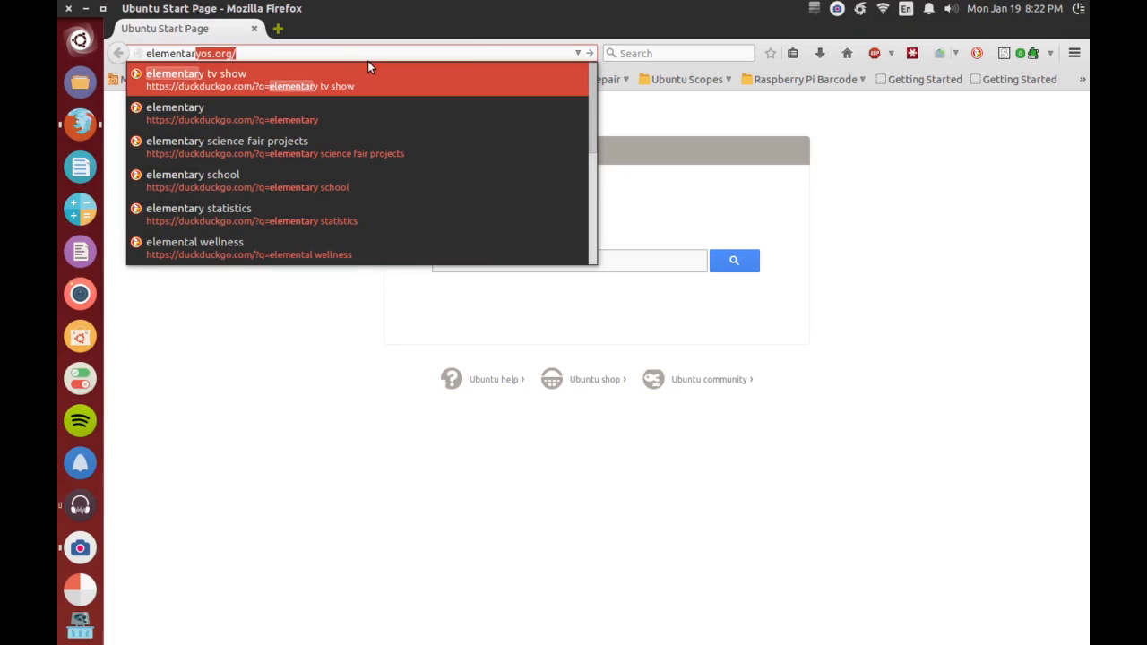
pyautogui.click(543, 52)
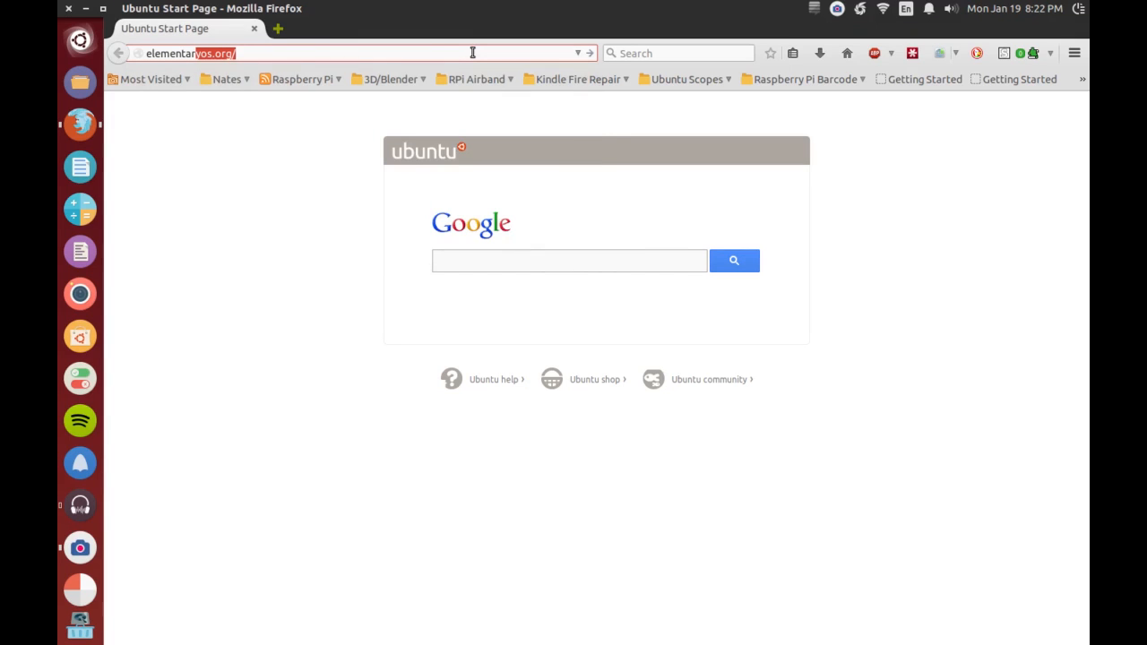
pyautogui.press('Return')
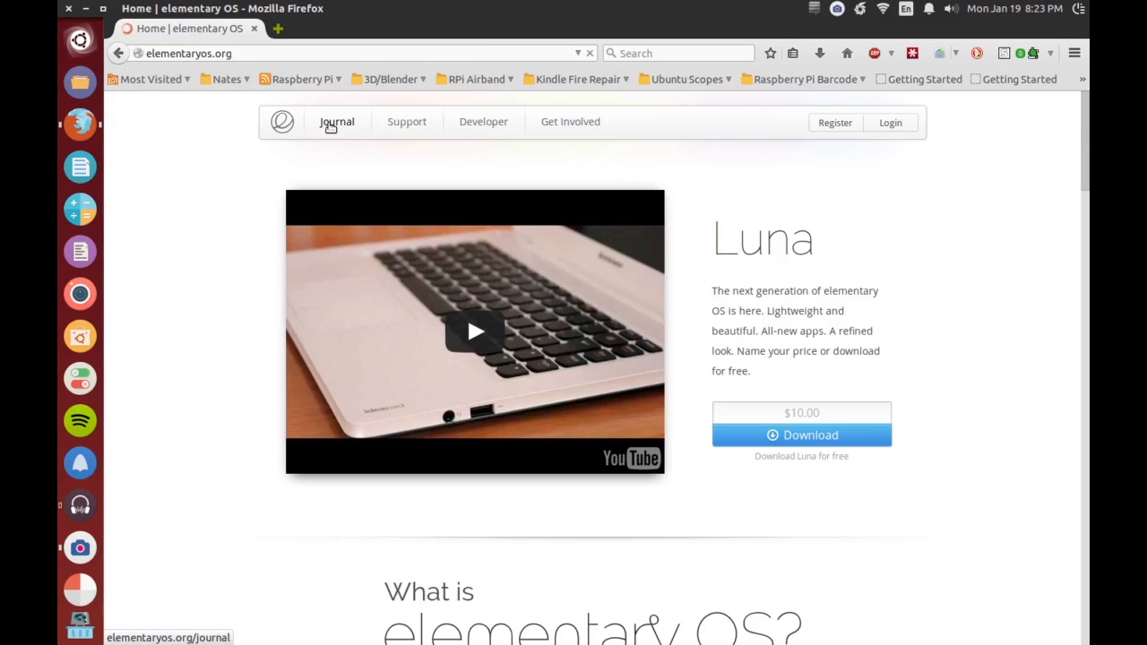
pyautogui.click(330, 126)
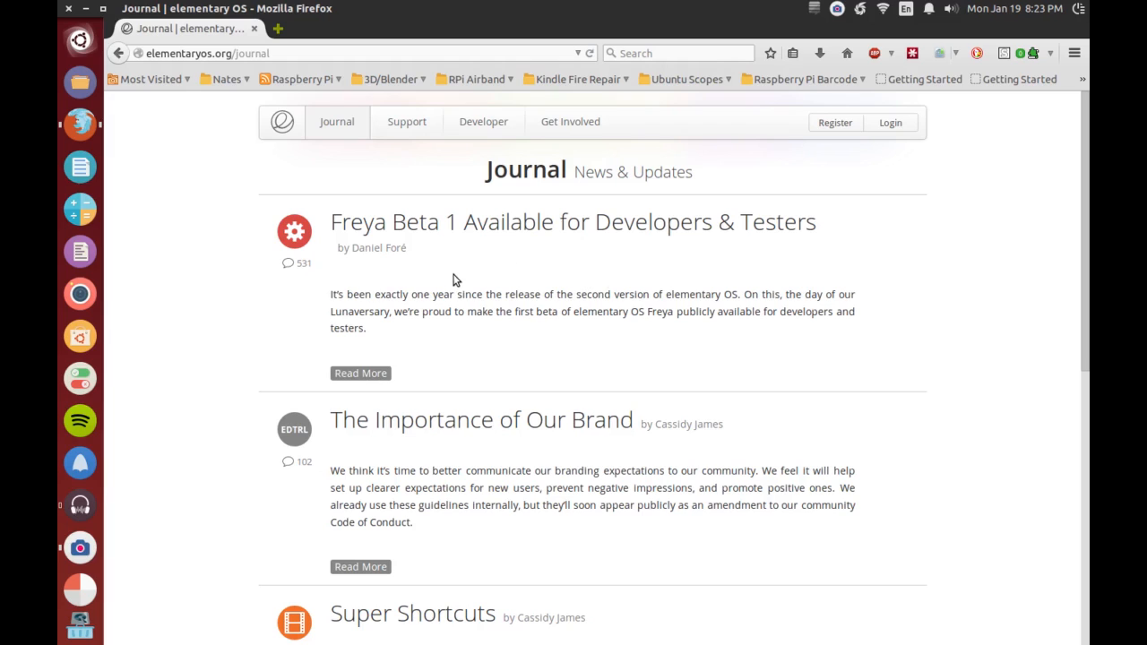
# - Find "Freya Beta 1" on the Journal page and open the article "Freya Beta 1 Available for Developers & Testers"
pyautogui.hotkey('ctrl', 'f')
pyautogui.write('Fre')
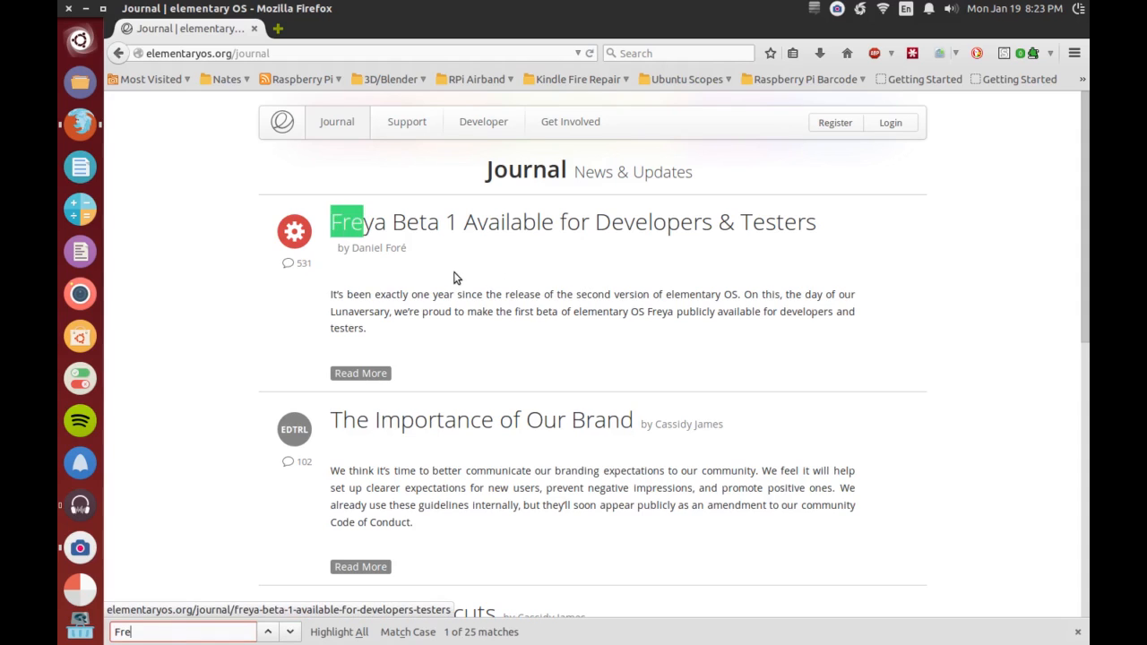
pyautogui.write('ya Beta 1')
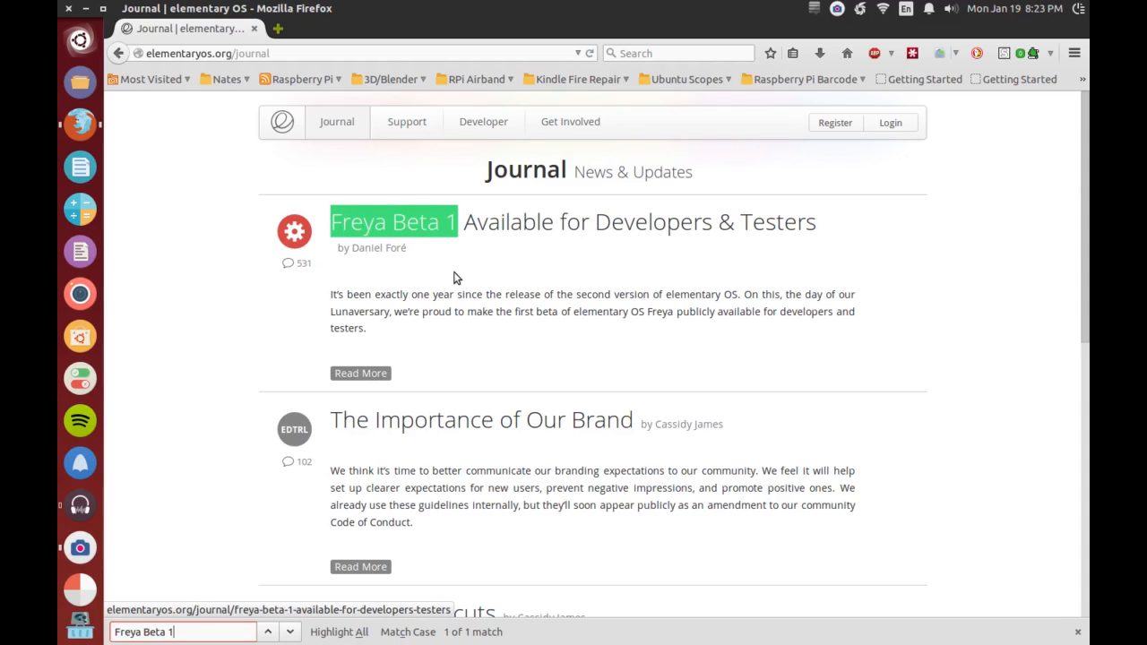
pyautogui.hotkey('ctrl', 'f')
pyautogui.press('BackSpace')
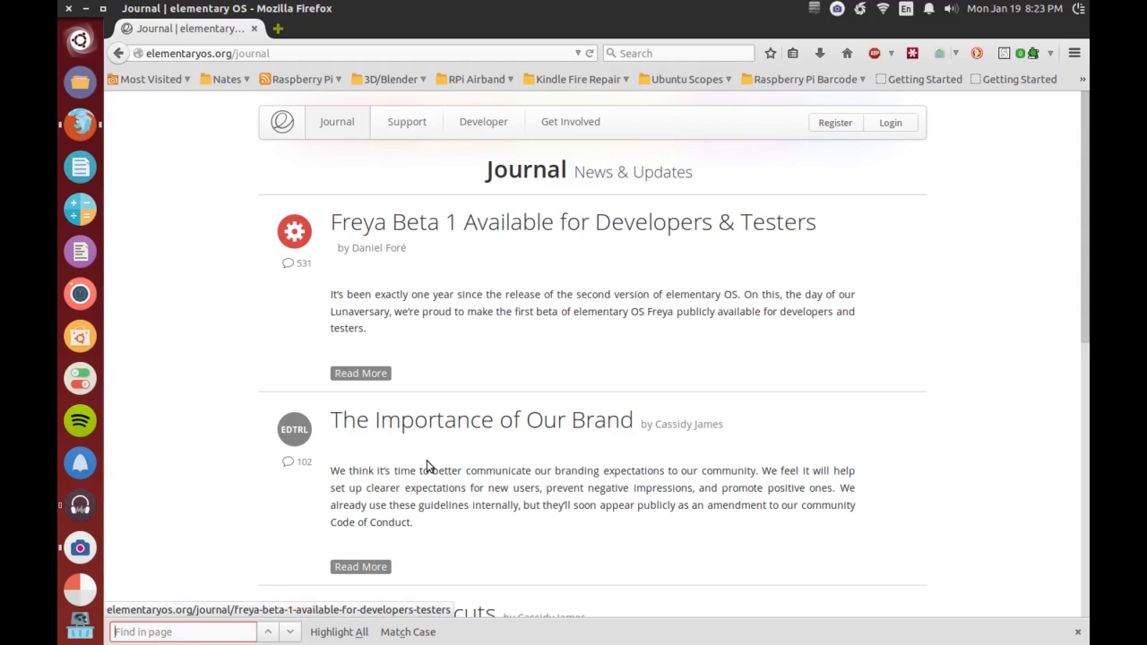
pyautogui.click(462, 226)
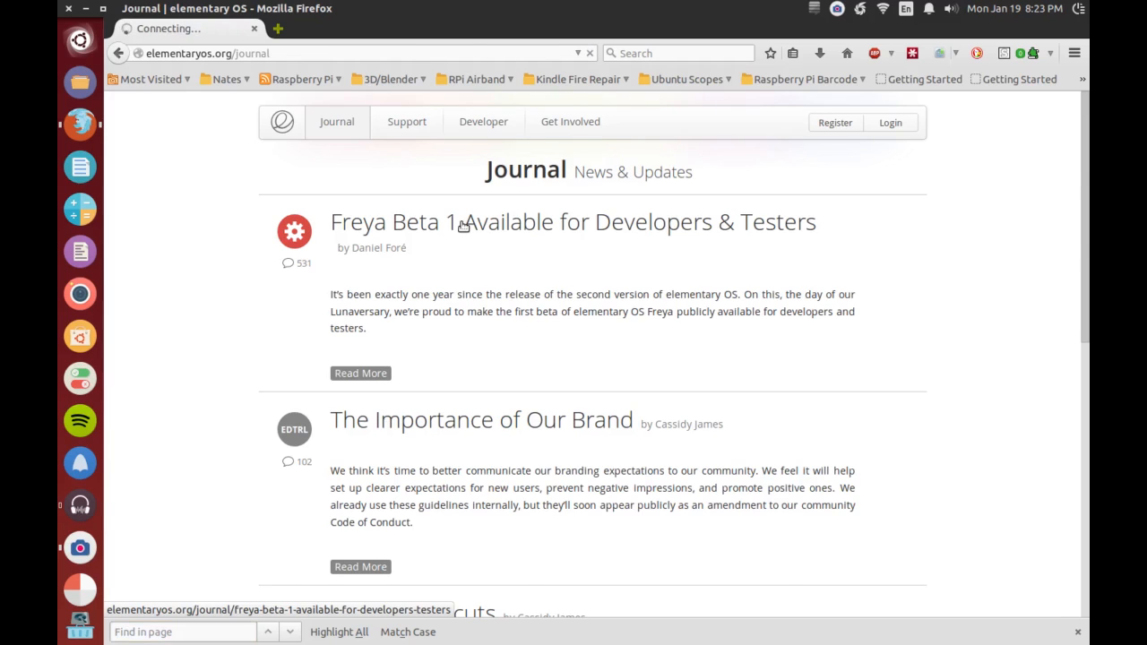
# - Locate the Freya Beta download links under the heading "Okay Okay Give Us The Link Already!" in the article
pyautogui.moveTo(1088, 146); pyautogui.dragTo(1088, 355)
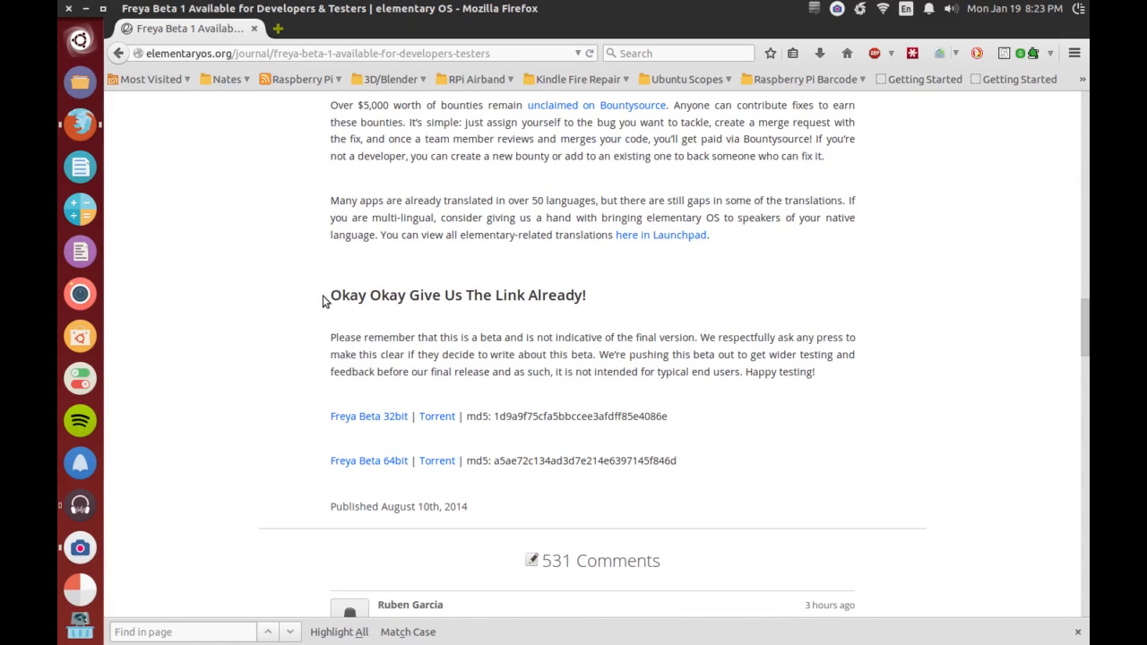
pyautogui.moveTo(329, 295); pyautogui.dragTo(539, 294)
pyautogui.click(685, 306)
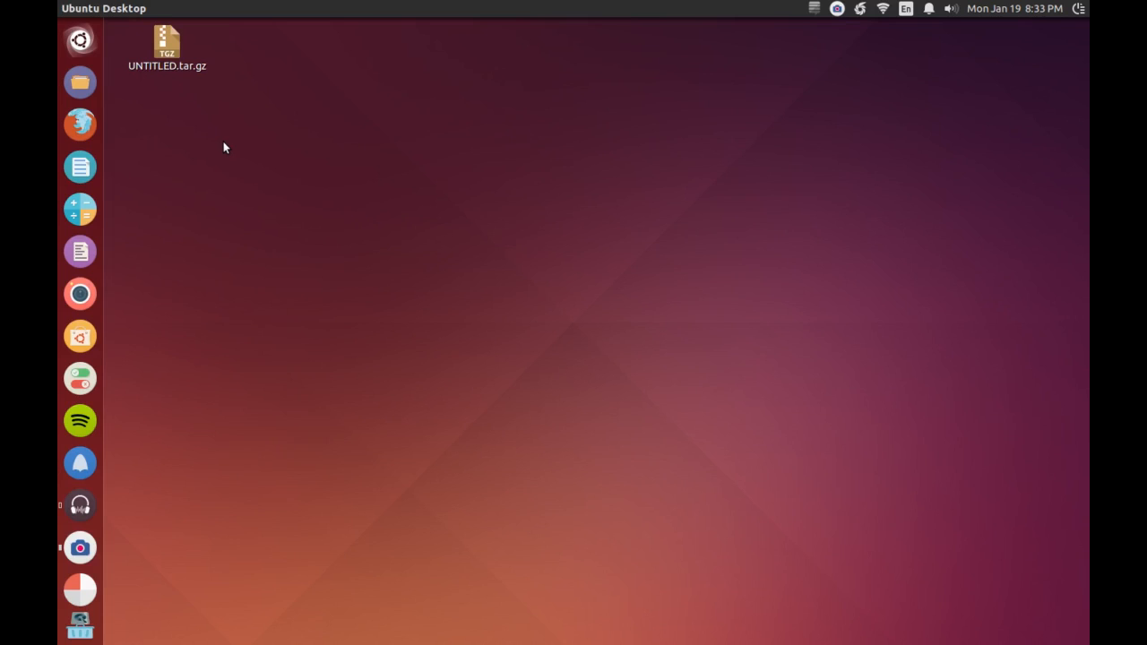
# - Open the Downloads folder in the file manager and check the elementaryos-unstable-amd64.20140810.iso file
pyautogui.click(79, 83)
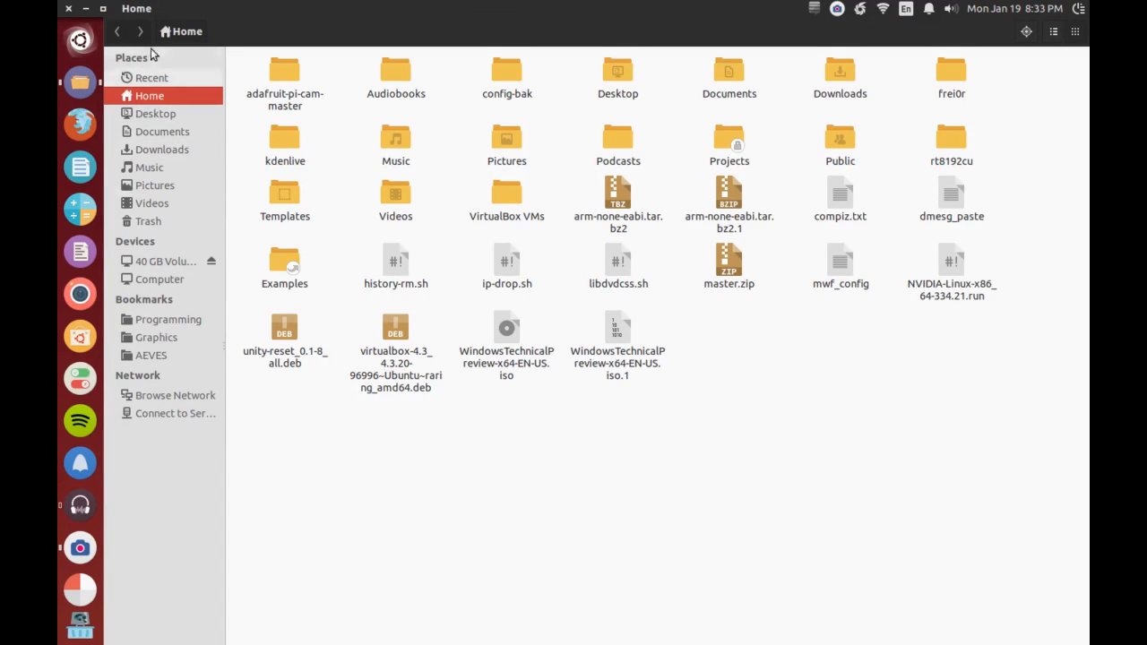
pyautogui.doubleClick(842, 73)
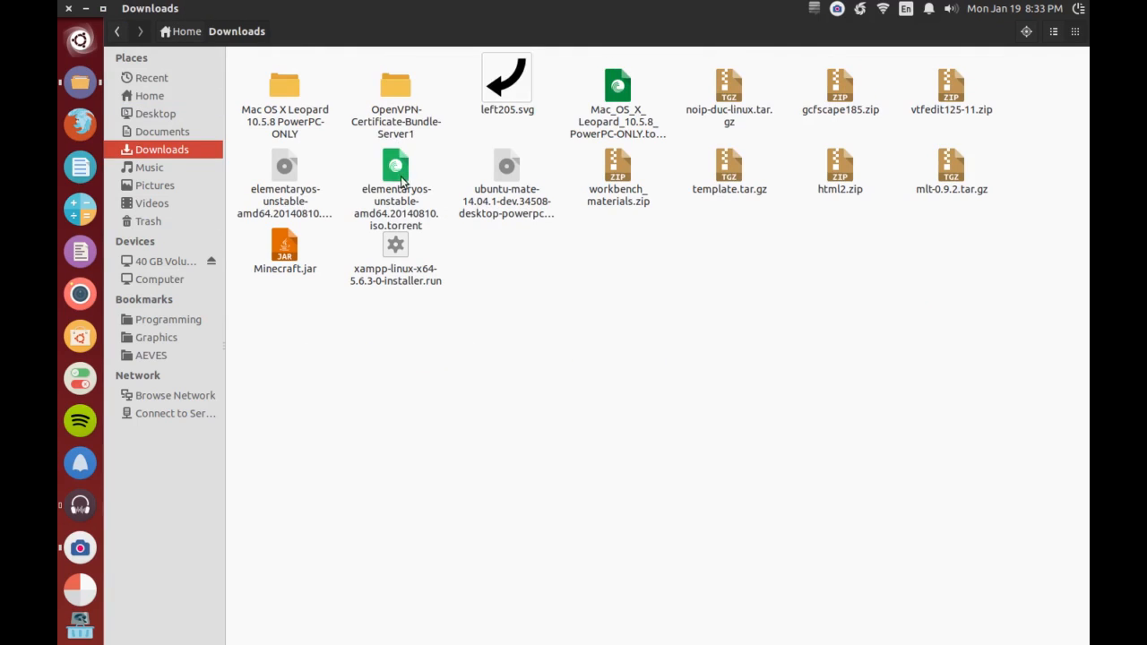
pyautogui.click(311, 197)
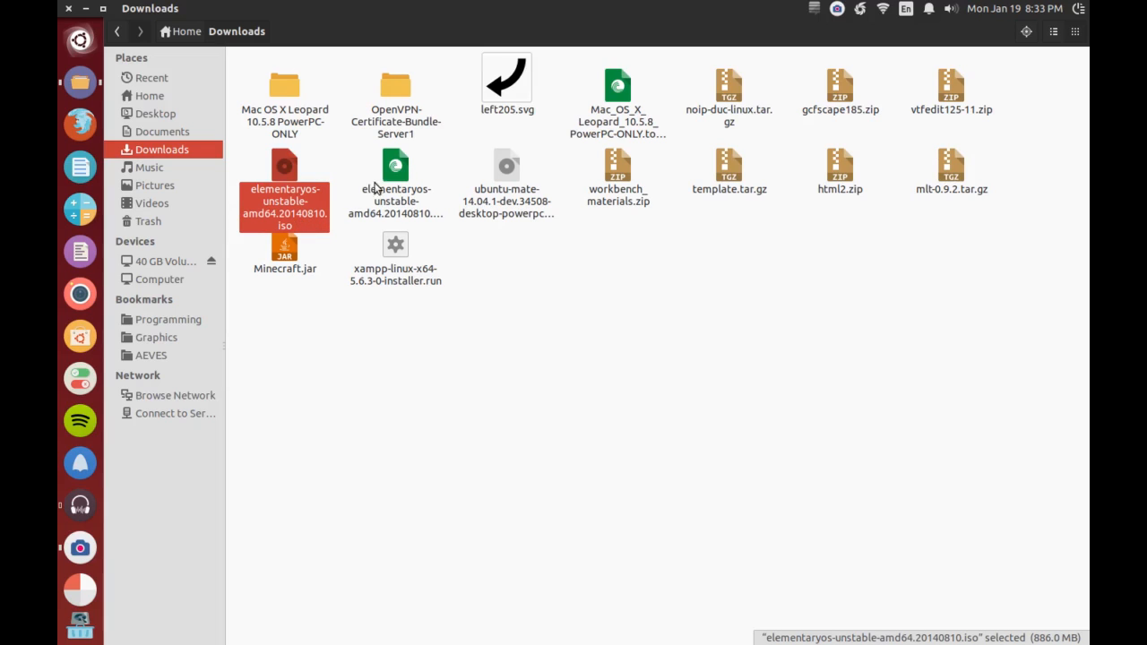
pyautogui.click(309, 312)
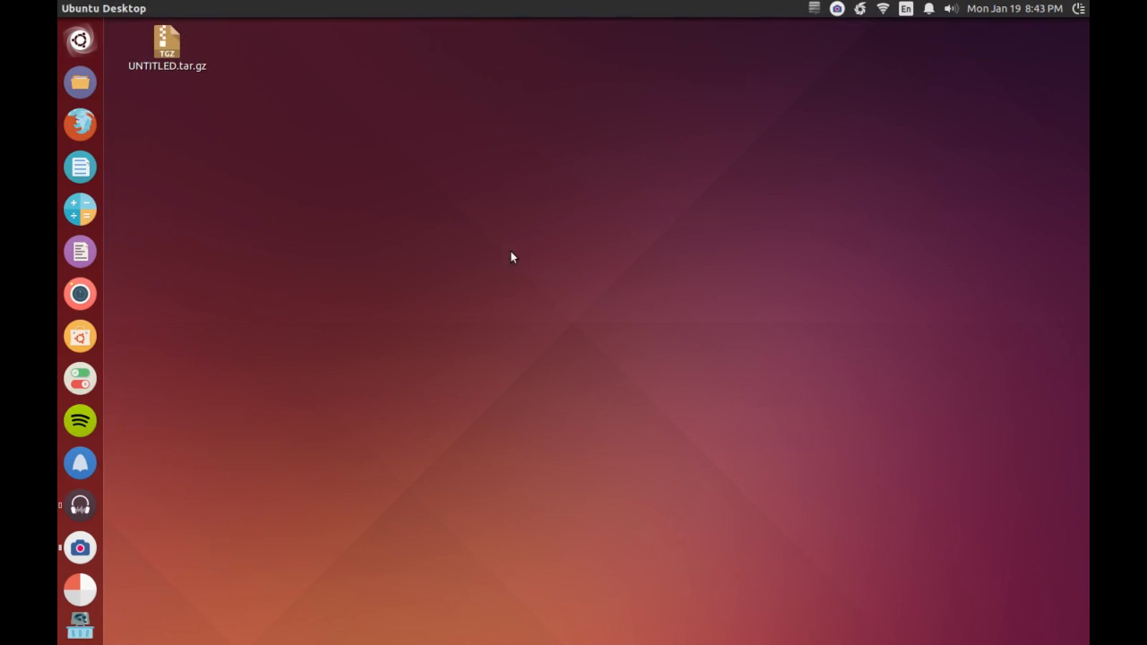
# - Launch Oracle VM VirtualBox and check its version in the About window
pyautogui.click(63, 32)
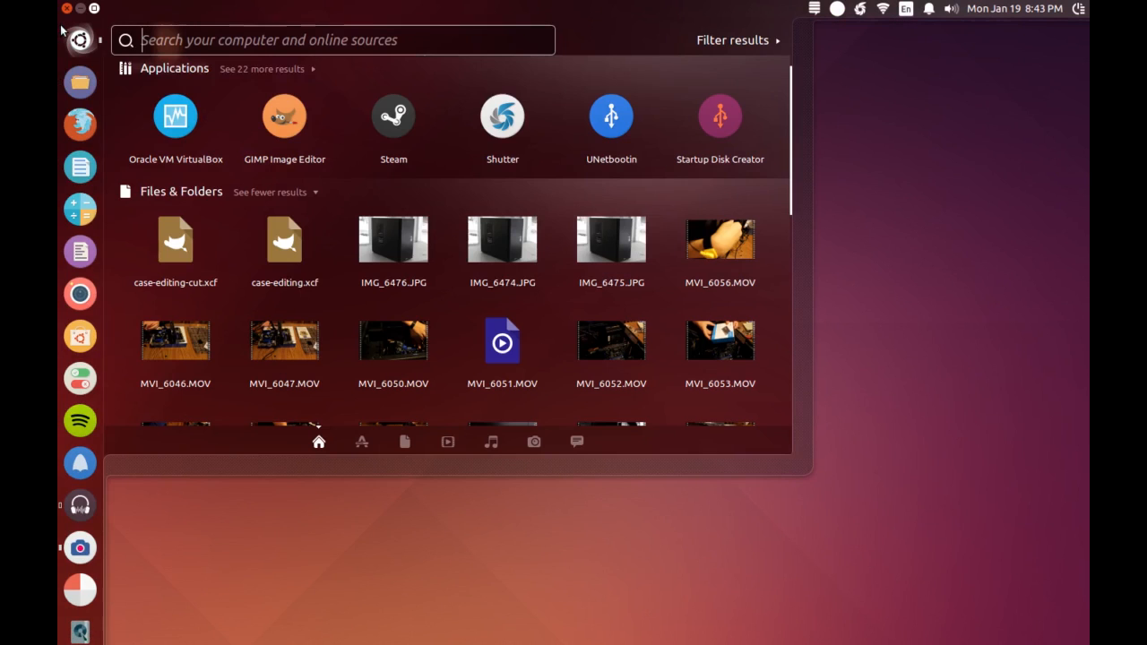
pyautogui.click(174, 117)
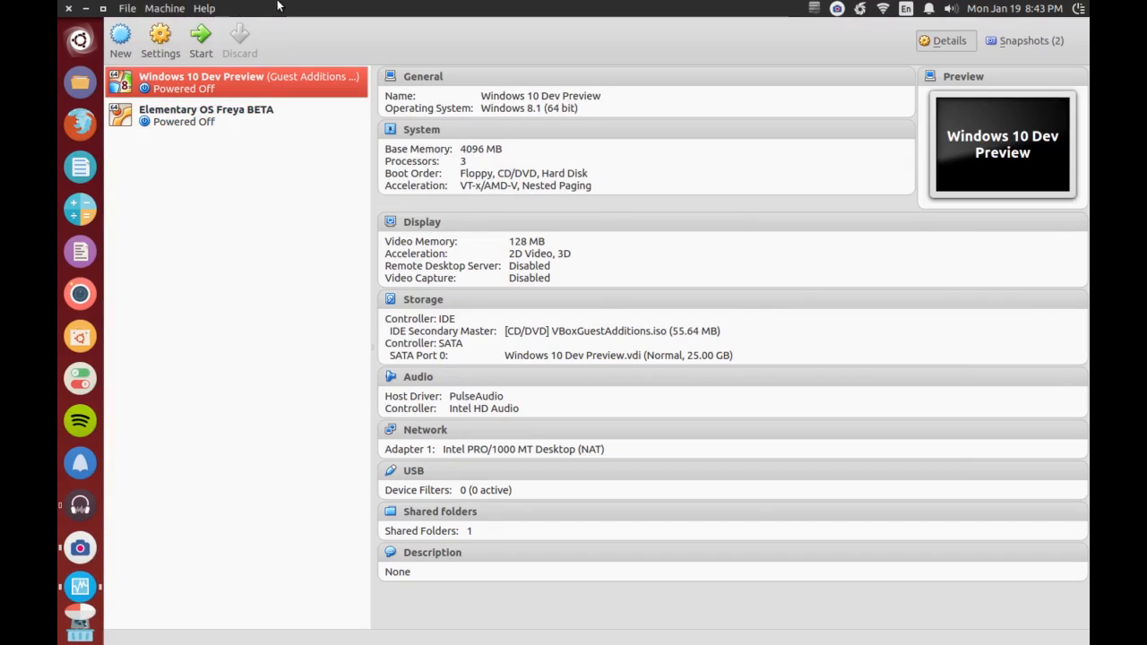
pyautogui.click(205, 8)
pyautogui.click(260, 119)
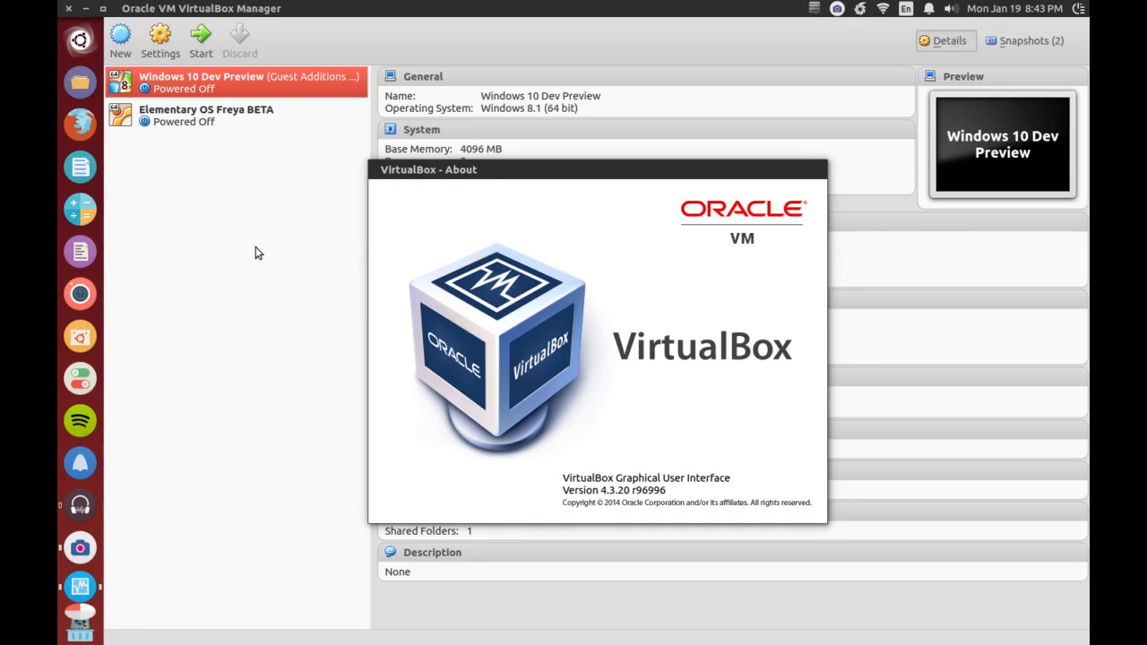
pyautogui.press('Escape')
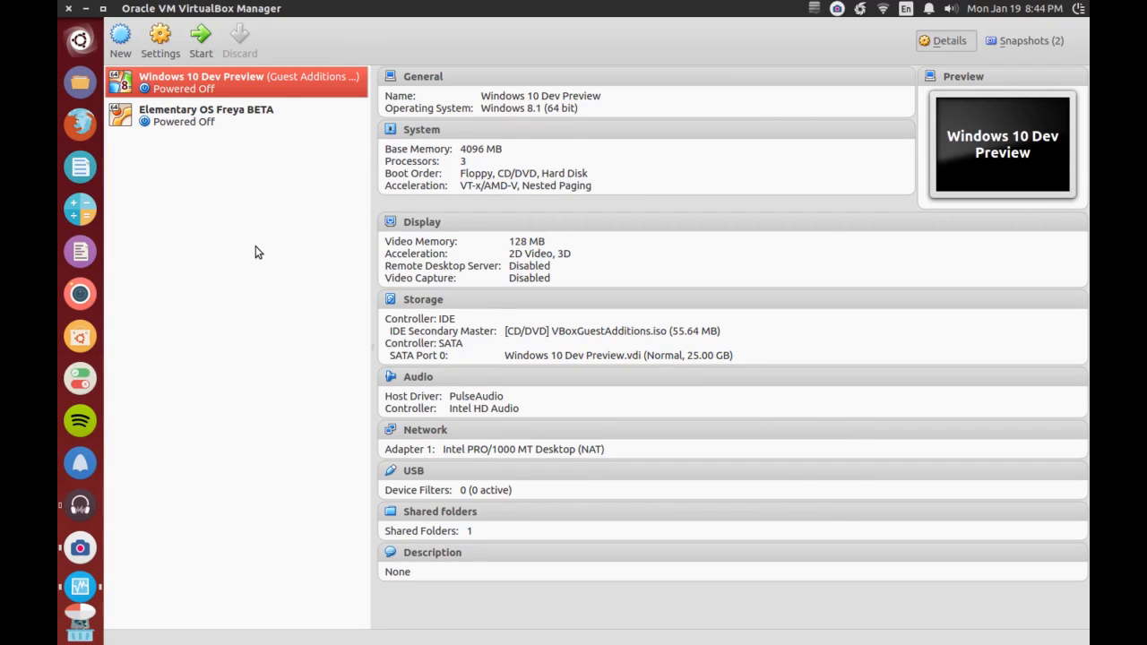
# - Start creating a new virtual machine and name it "Elementary OS Freya Beta 1"
pyautogui.click(259, 110)
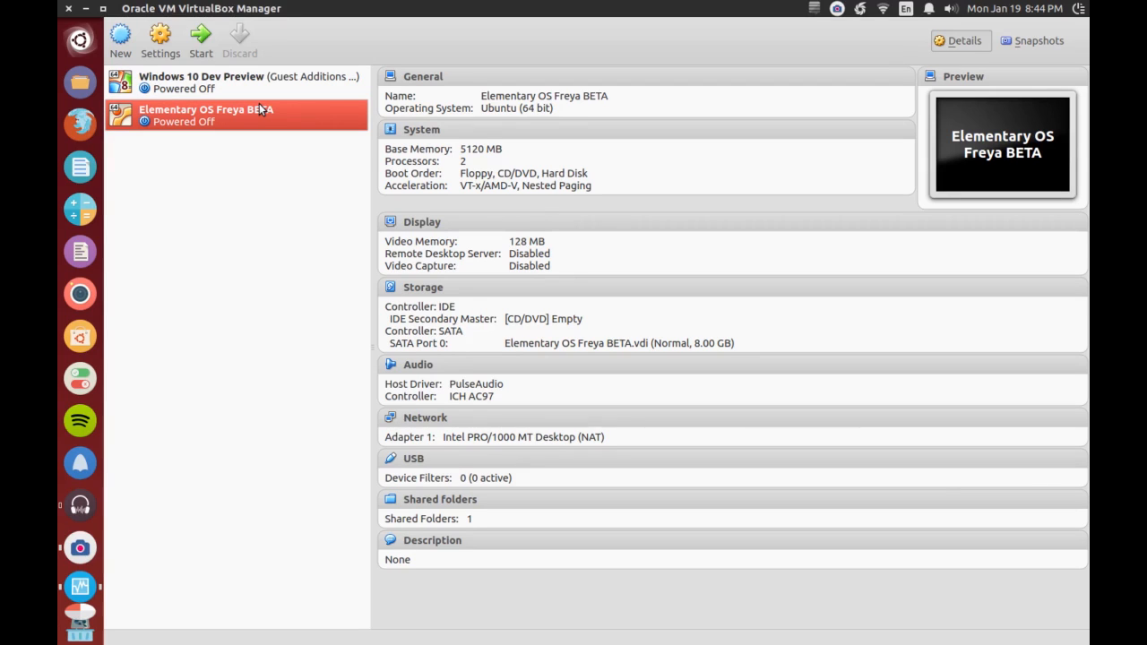
pyautogui.moveTo(200, 13)
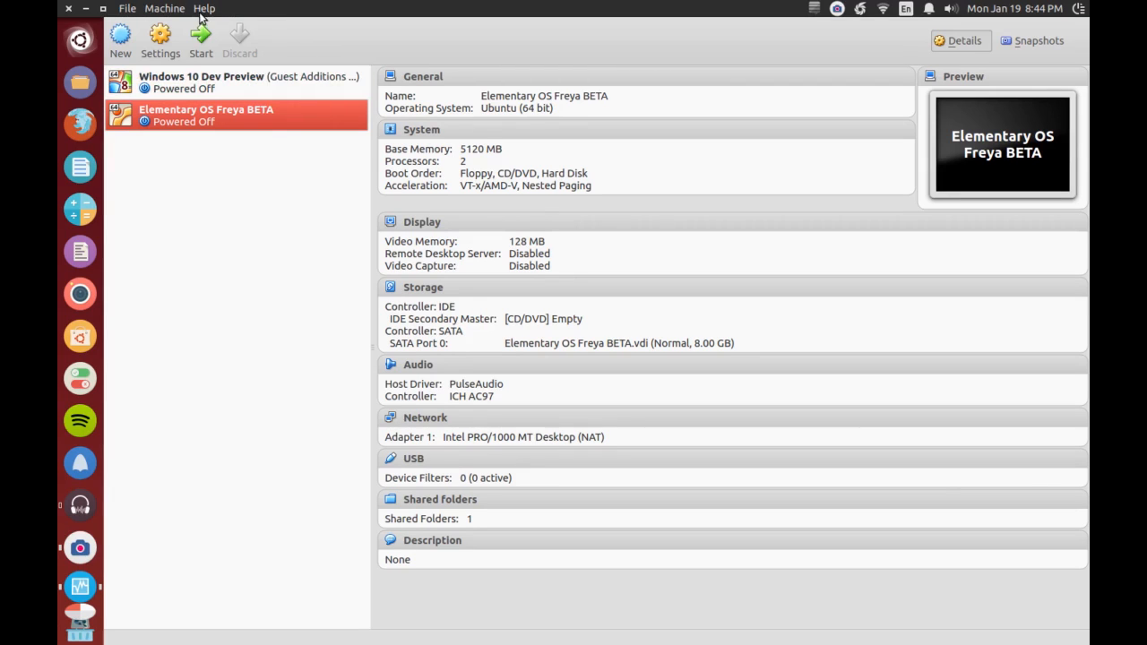
pyautogui.click(121, 40)
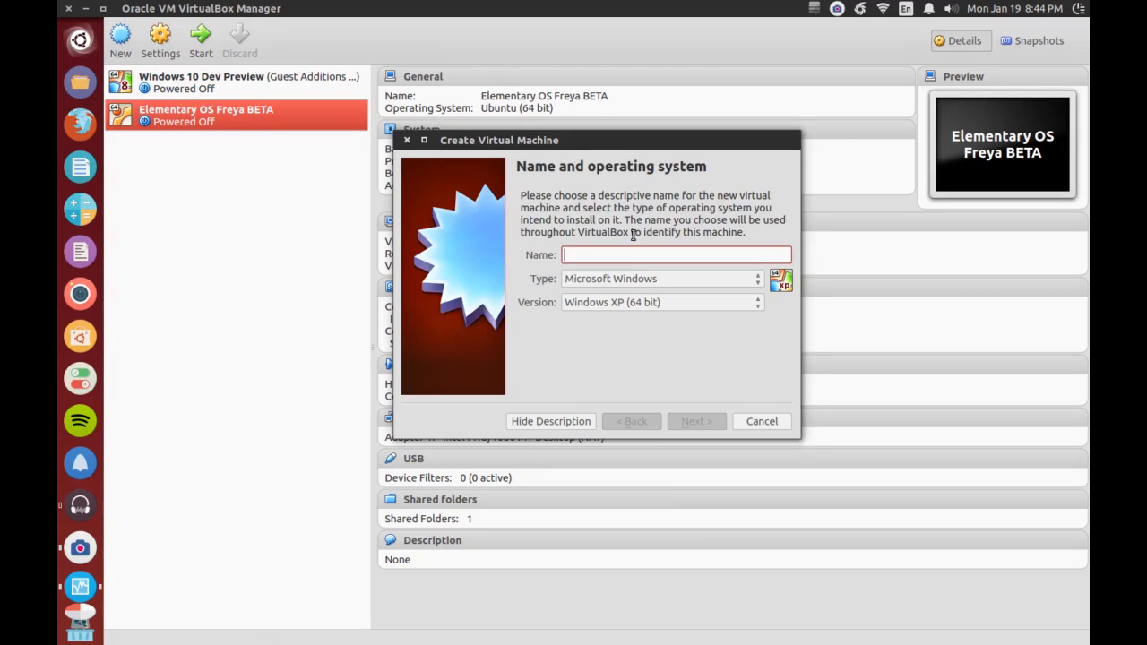
pyautogui.write('Elementary OS Fre')
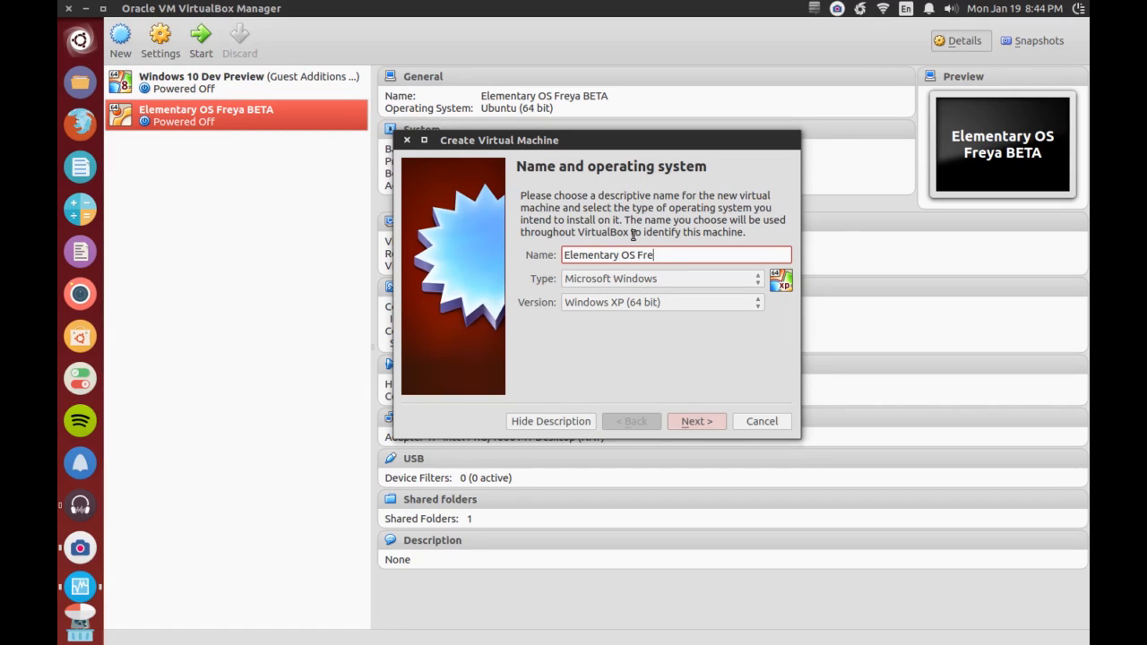
pyautogui.write('ya Beta 1')
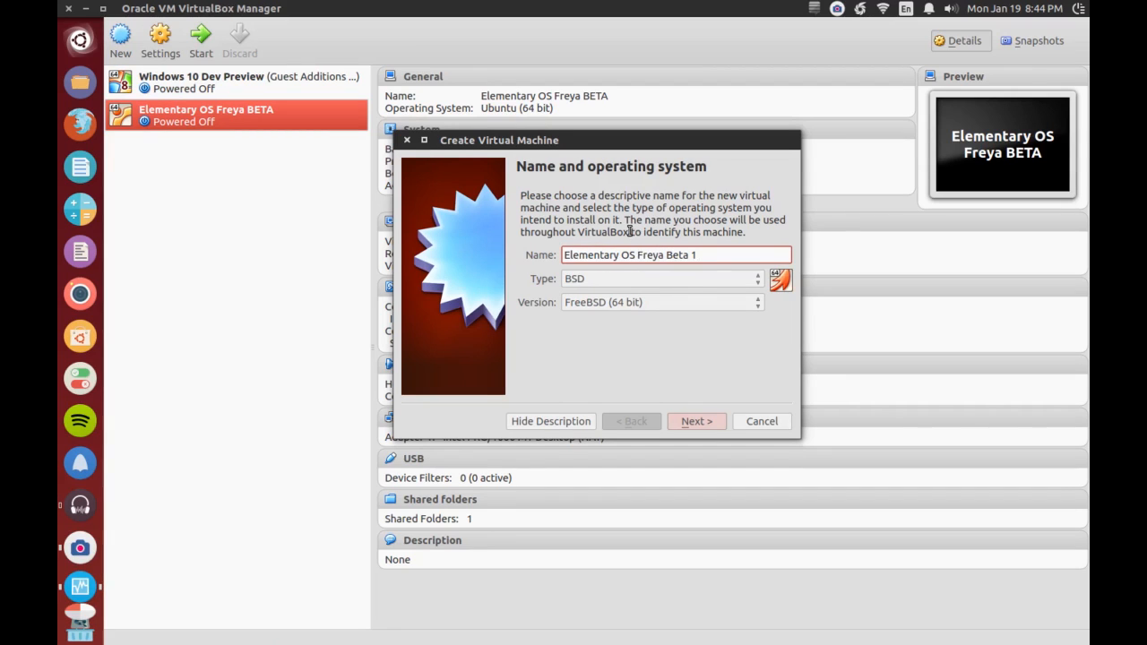
# - Set the new machine's type to Linux and its version to Ubuntu (64 bit), and continue to the memory settings
pyautogui.click(604, 277)
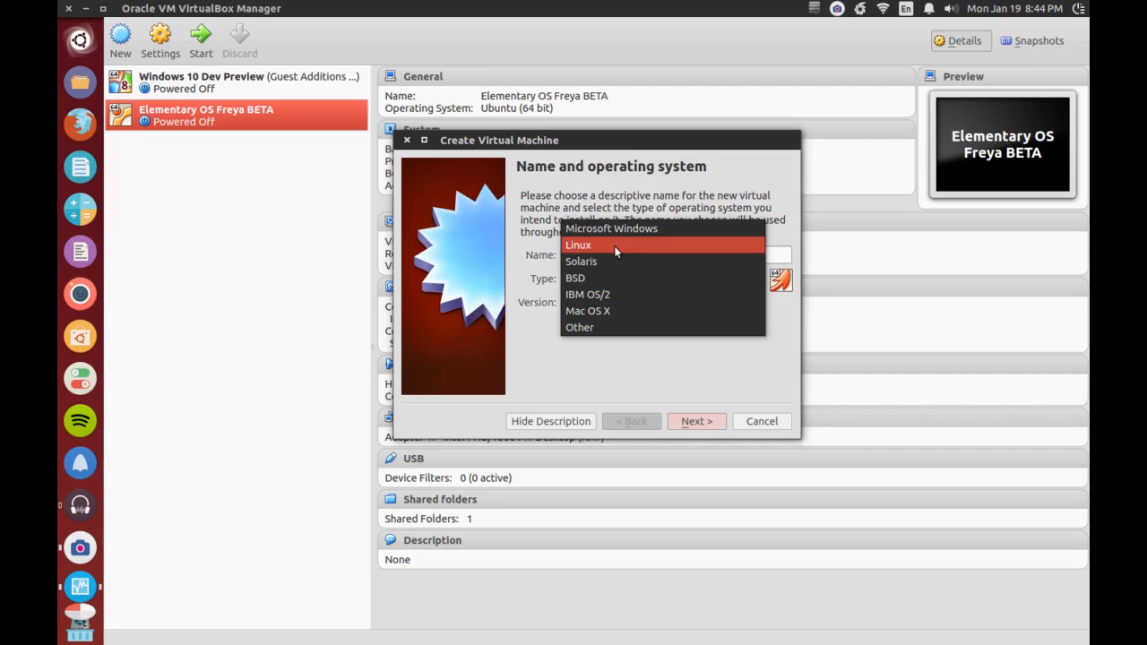
pyautogui.click(617, 252)
pyautogui.click(617, 304)
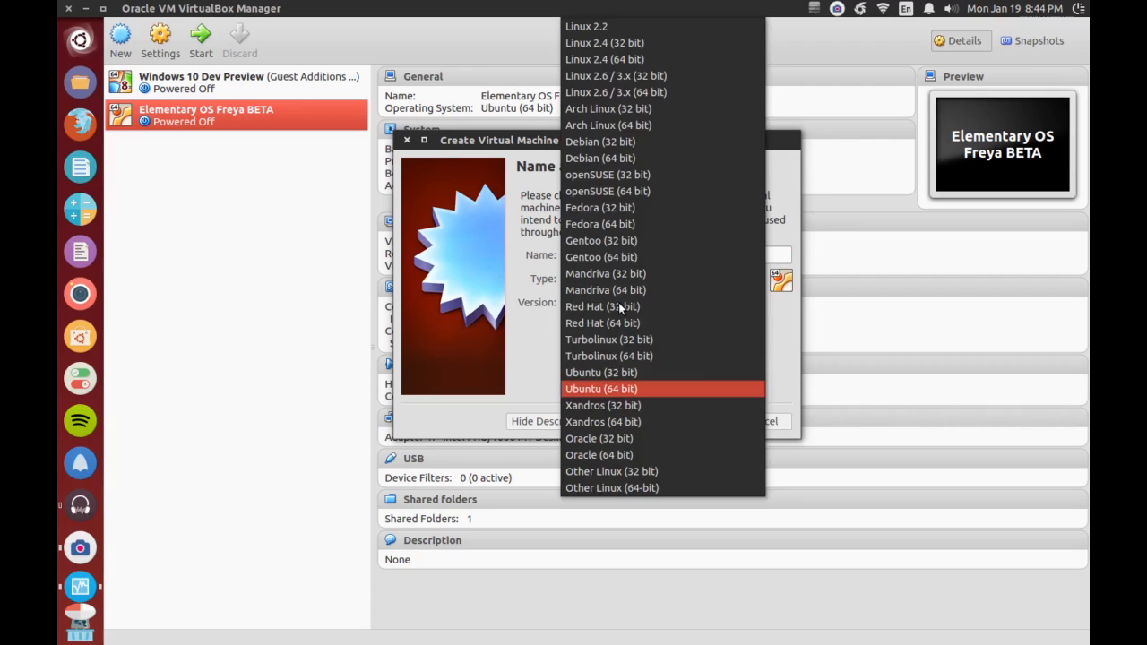
pyautogui.click(630, 388)
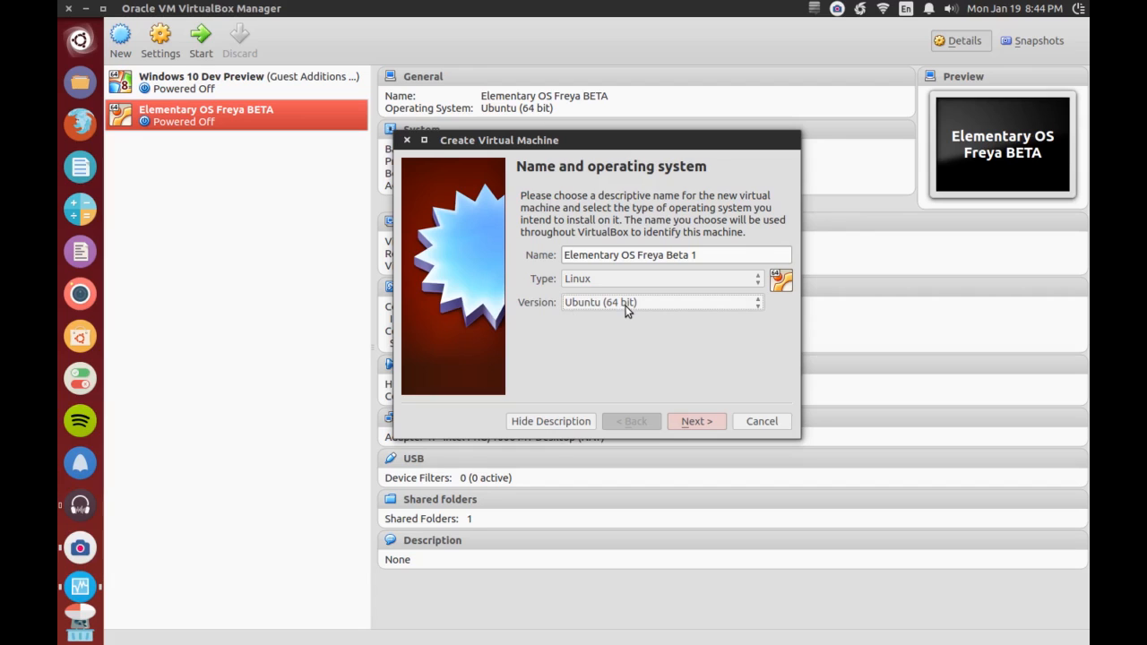
pyautogui.click(698, 422)
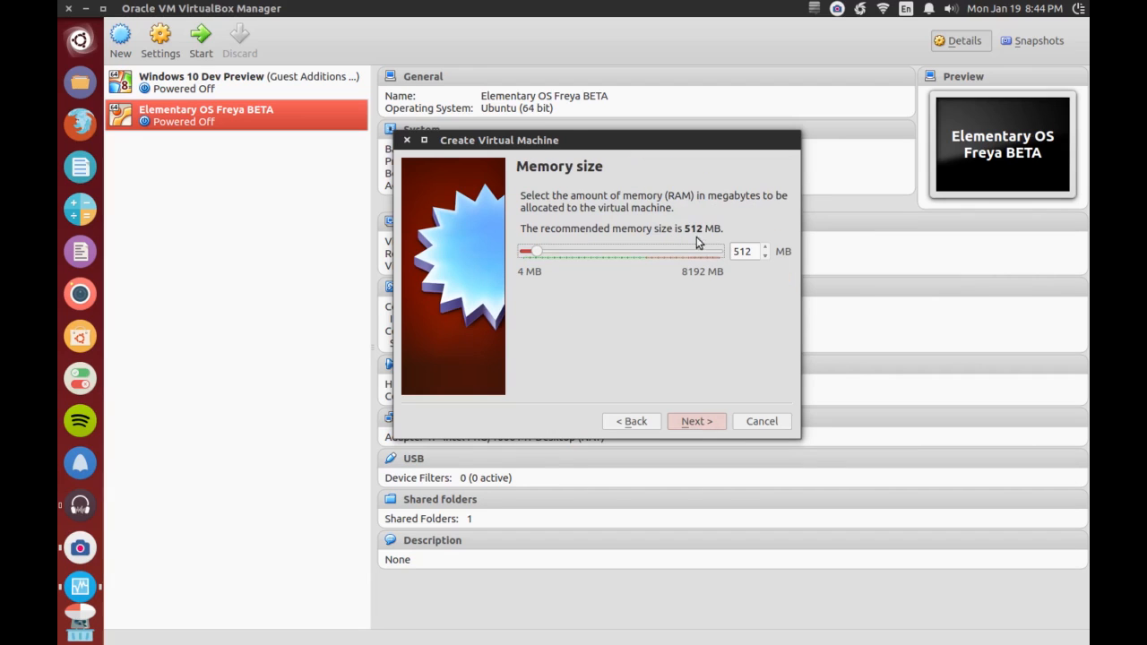
# - Set the virtual machine's memory size to 5120 MB
pyautogui.moveTo(684, 230); pyautogui.dragTo(741, 233)
pyautogui.click(727, 233)
pyautogui.click(742, 251)
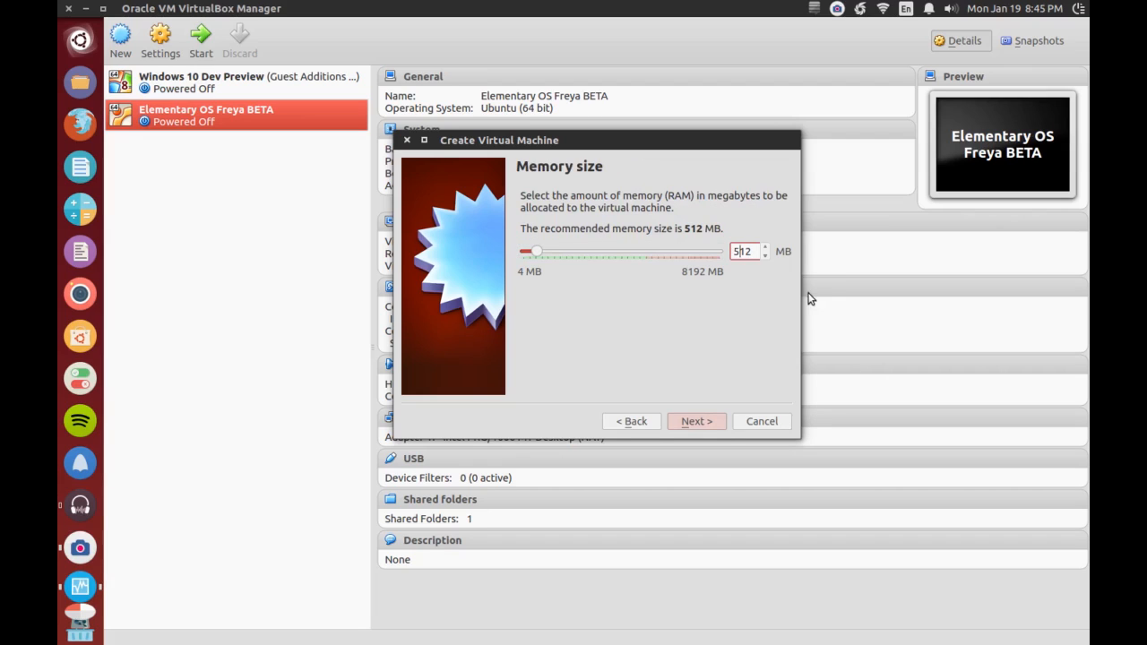
pyautogui.write('0')
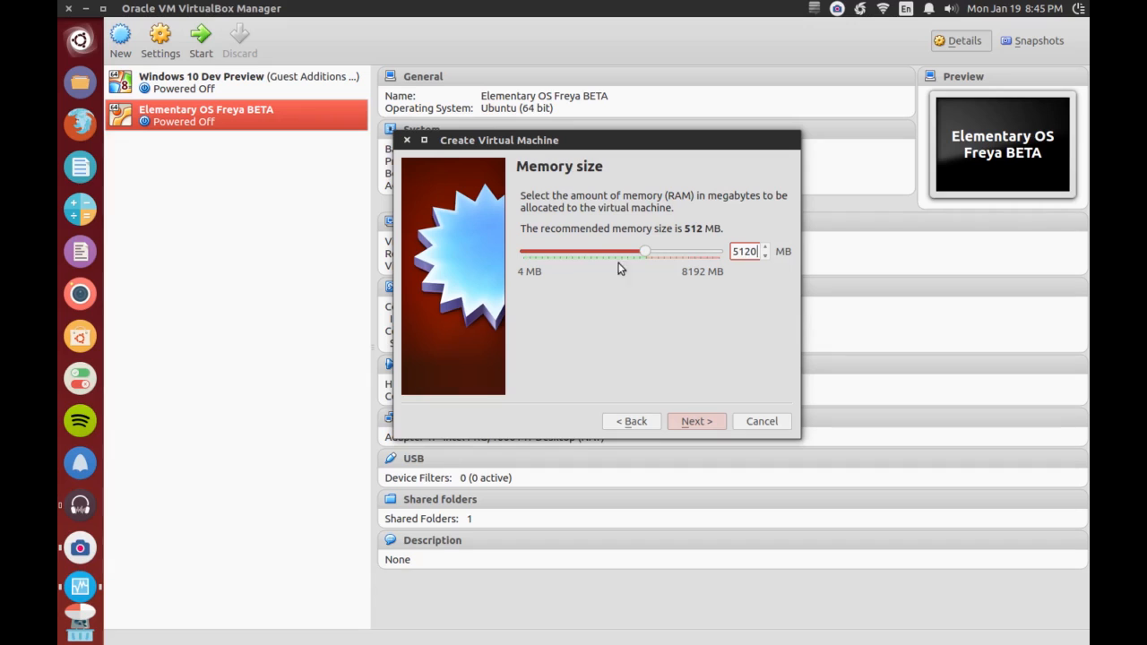
# - Calculate 1024*5 in the Calculator to check the memory size, and close it
pyautogui.click(78, 213)
pyautogui.write('102')
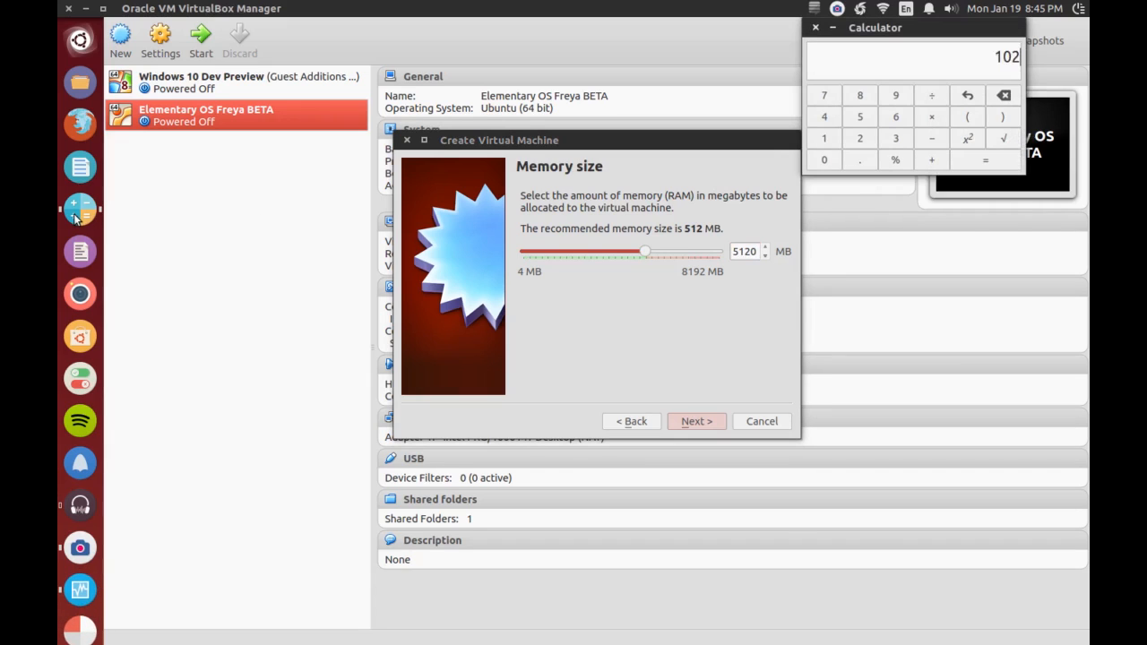
pyautogui.write('4*5')
pyautogui.press('Return')
pyautogui.click(817, 29)
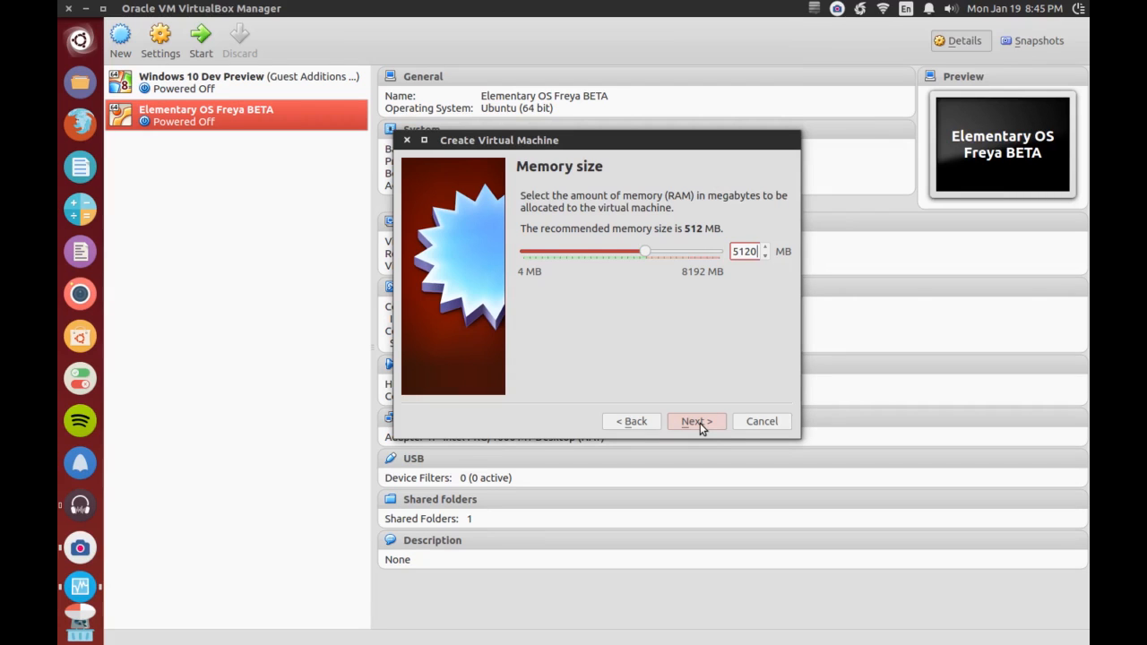
# - Choose to create a new virtual hard drive as a dynamically allocated VDI (VirtualBox Disk Image)
pyautogui.click(696, 421)
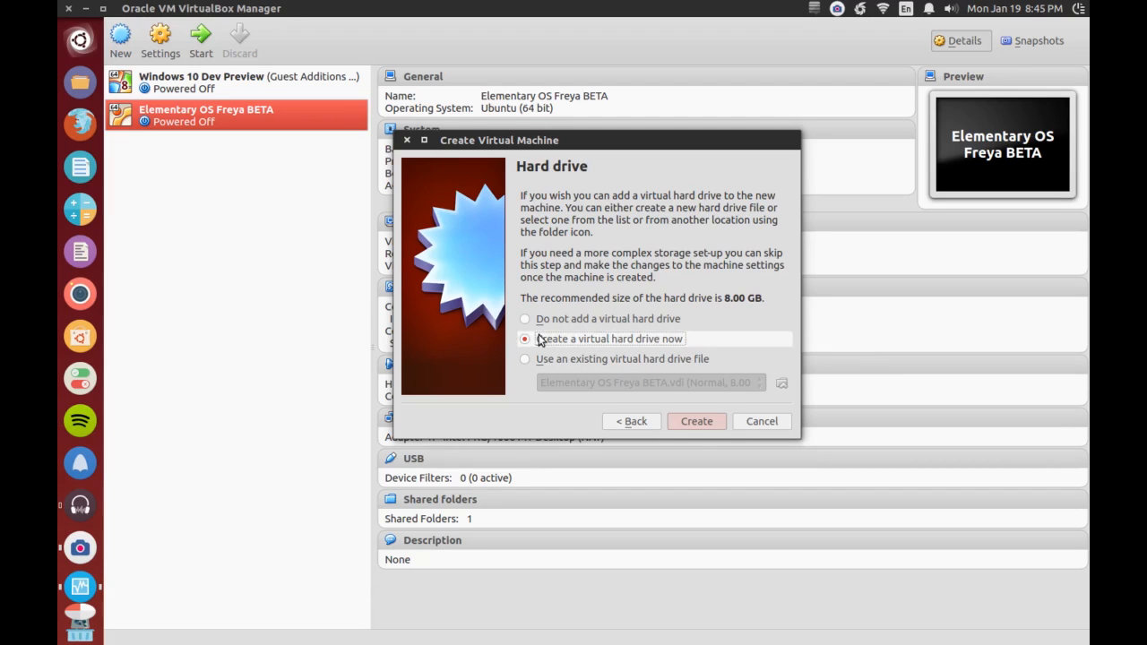
pyautogui.click(716, 422)
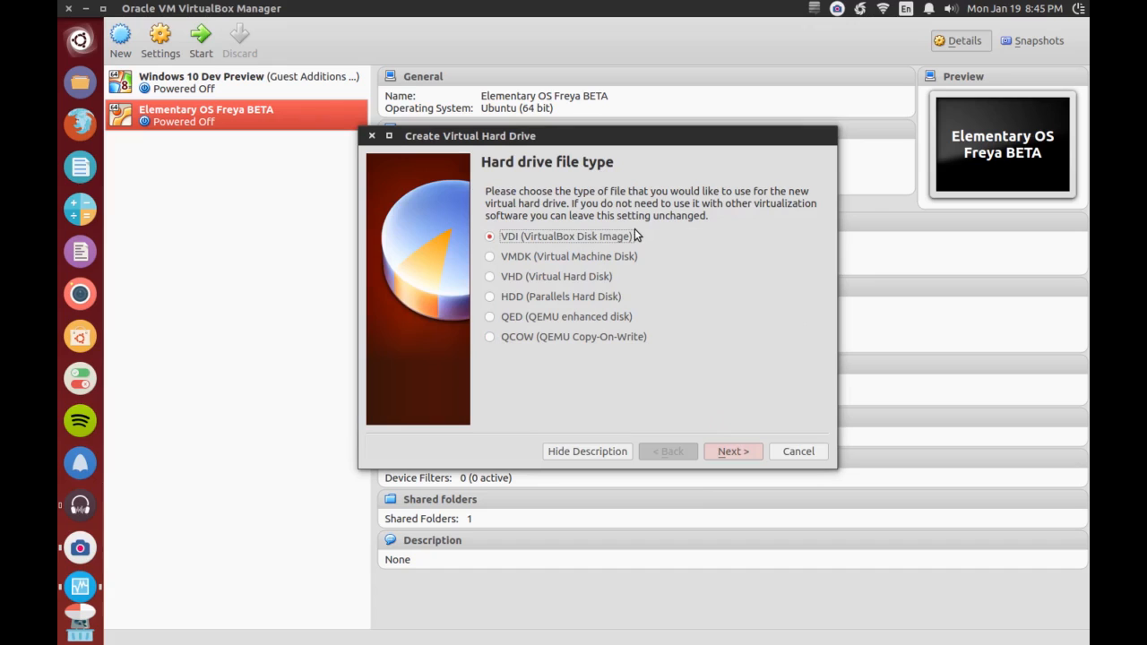
pyautogui.click(731, 452)
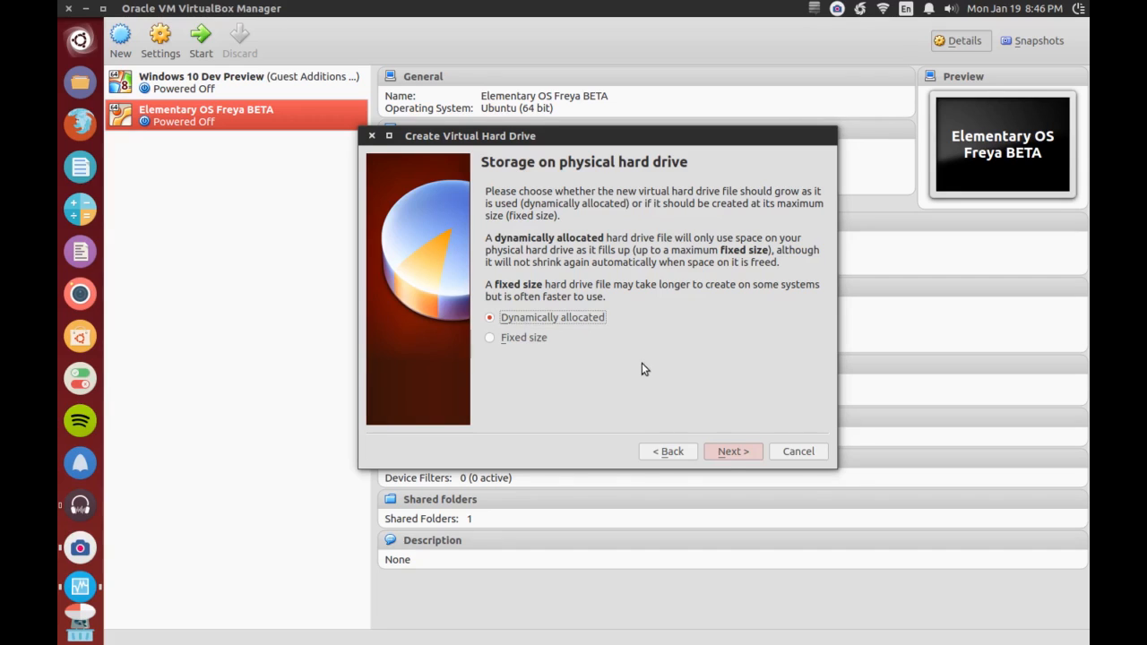
pyautogui.click(730, 452)
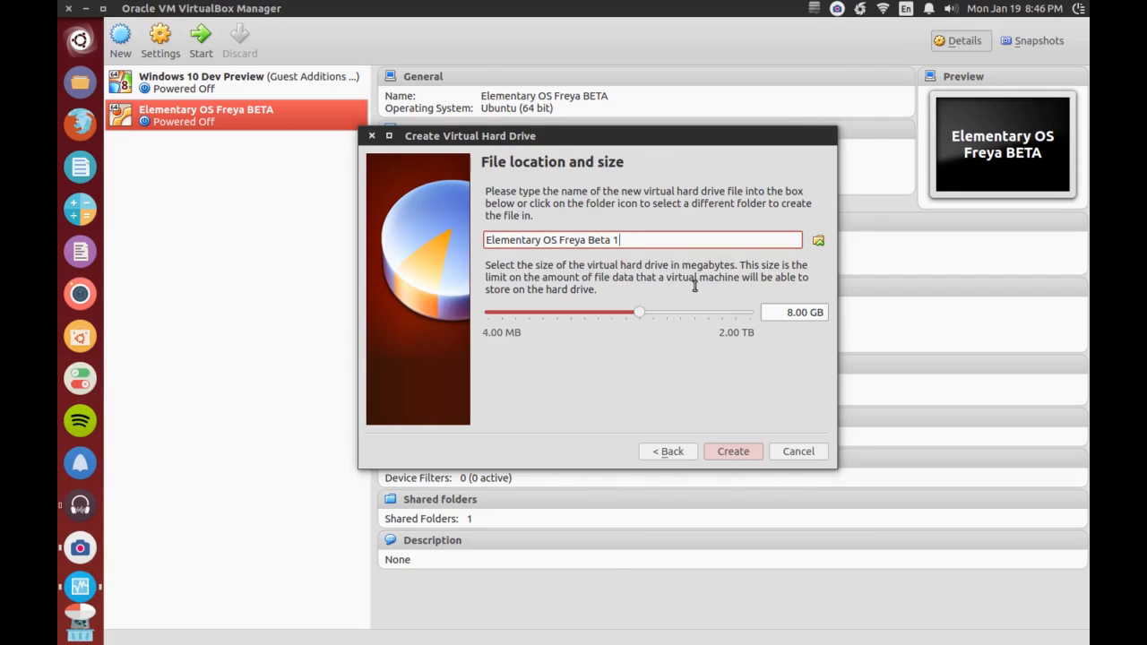
# - Set the virtual hard drive's size to 10 GB and create it
pyautogui.moveTo(782, 312); pyautogui.dragTo(819, 312)
pyautogui.write('10')
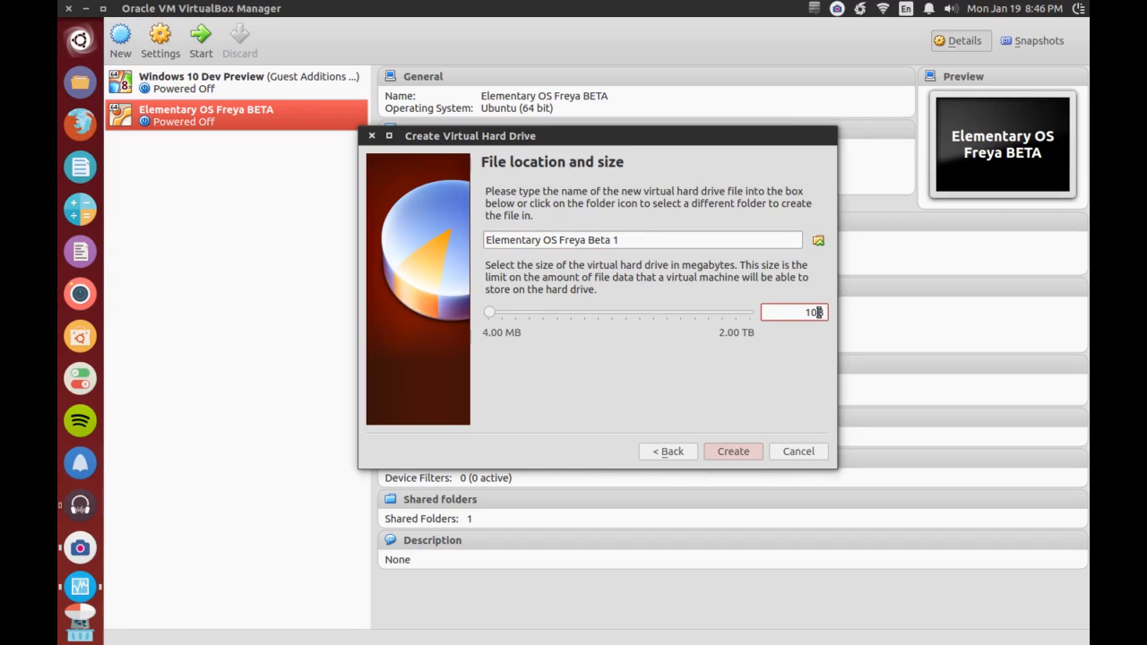
pyautogui.write('GB')
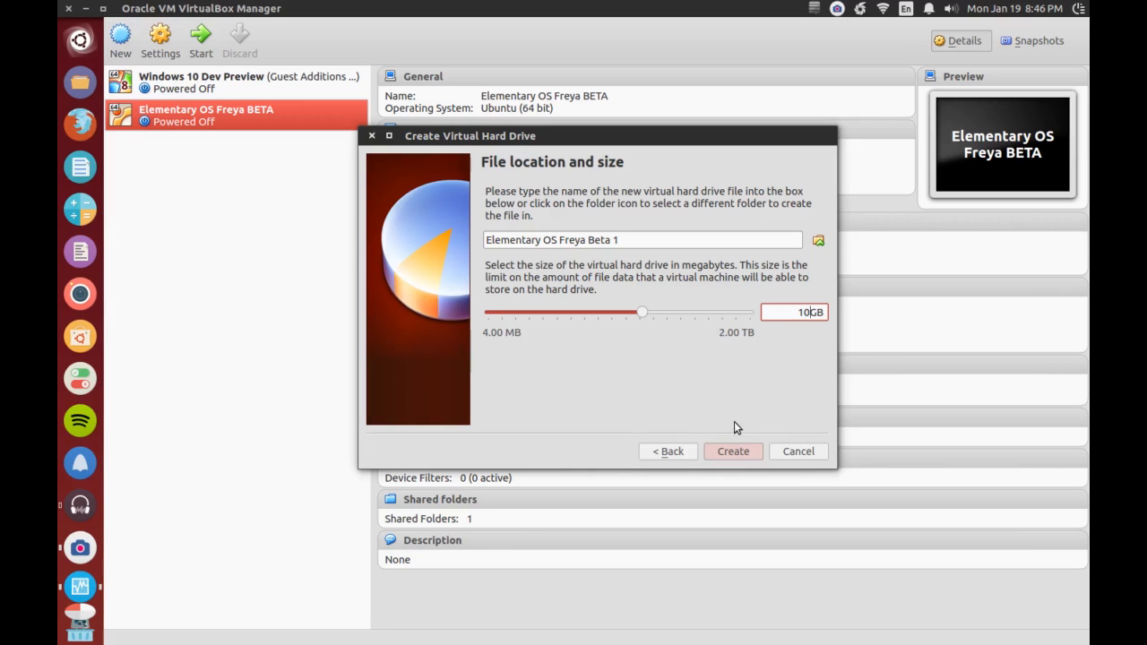
pyautogui.click(733, 452)
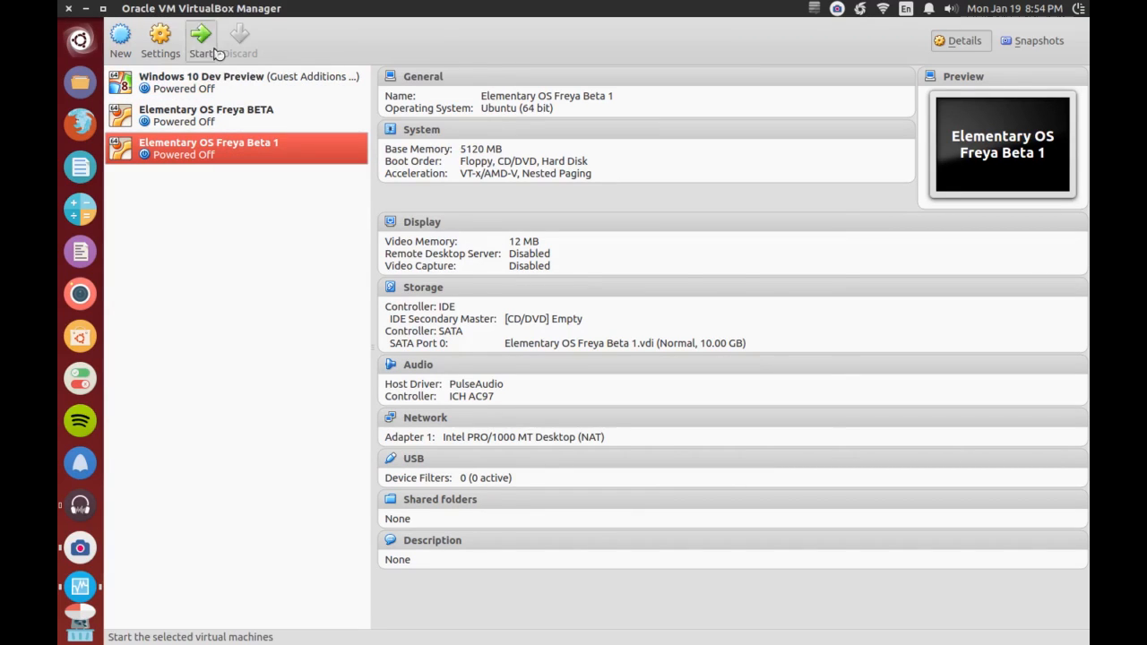
# - Start the Elementary OS Freya Beta 1 machine with elementaryos-unstable-amd64.20140810.iso from the Downloads folder as its start-up disk
pyautogui.click(202, 40)
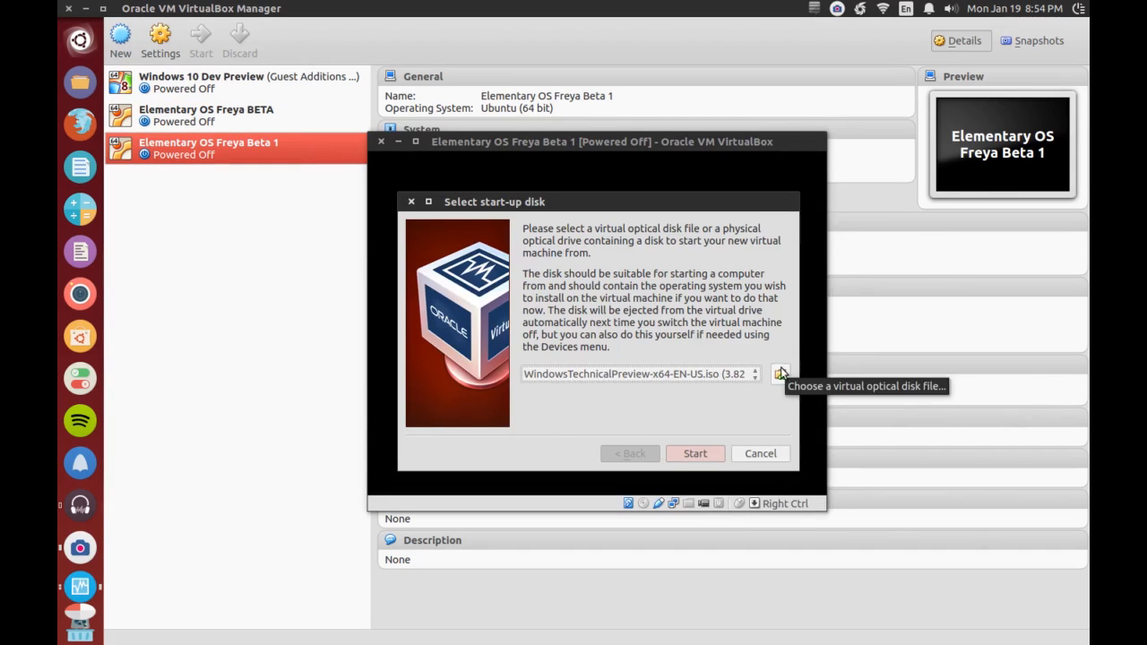
pyautogui.click(752, 376)
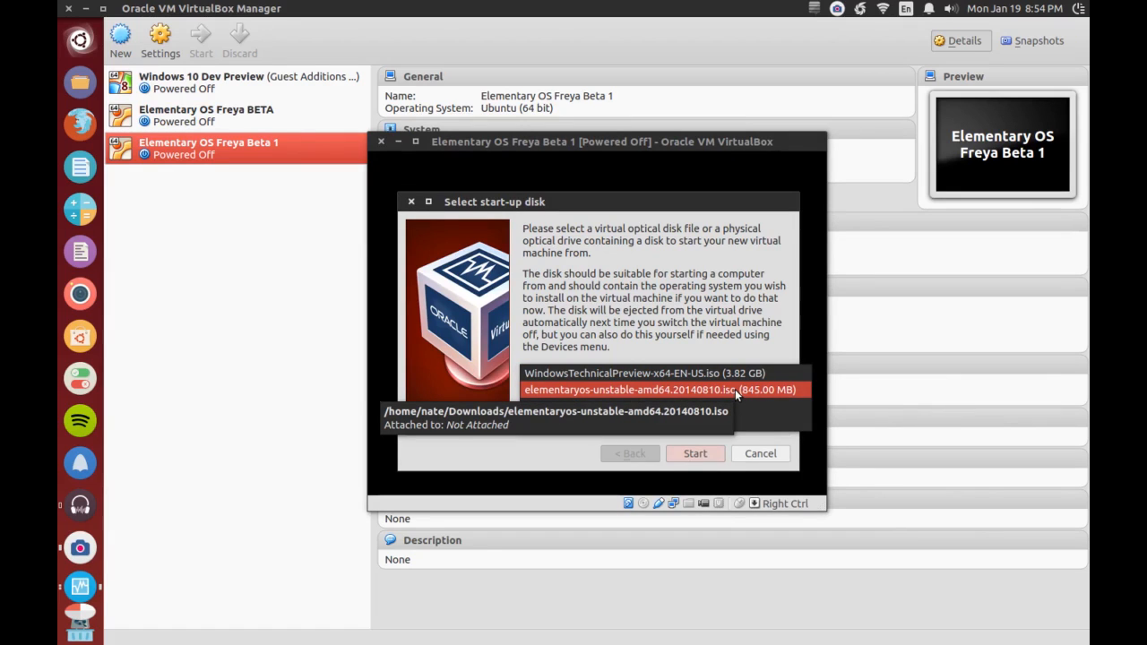
pyautogui.click(738, 331)
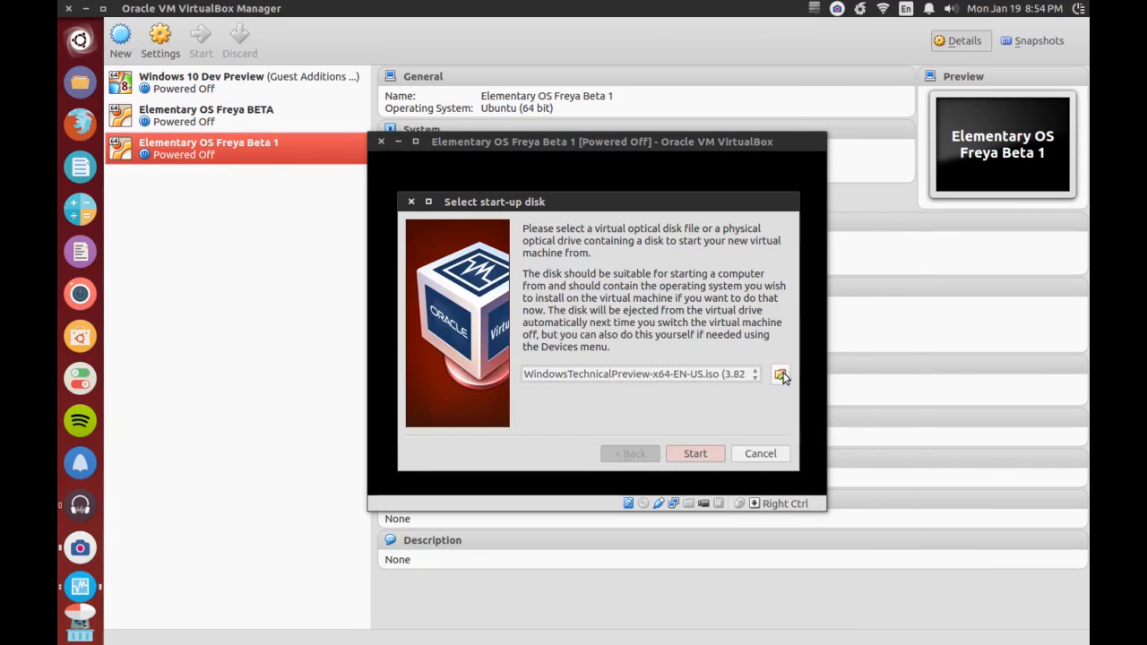
pyautogui.click(778, 374)
pyautogui.click(345, 395)
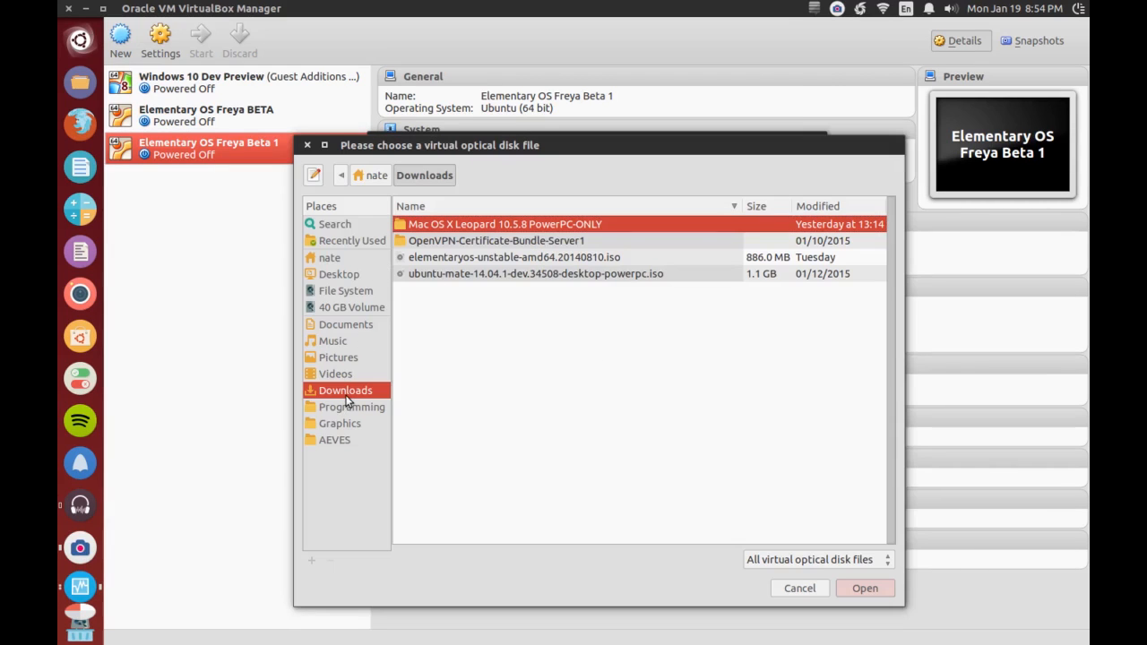
pyautogui.click(421, 260)
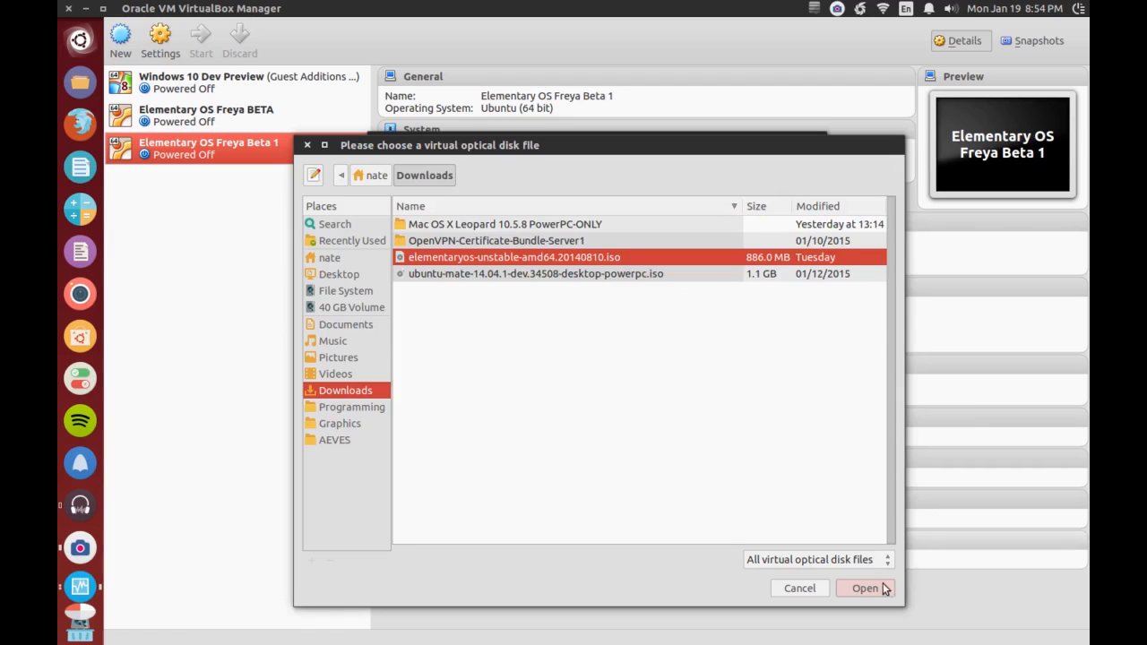
pyautogui.click(844, 588)
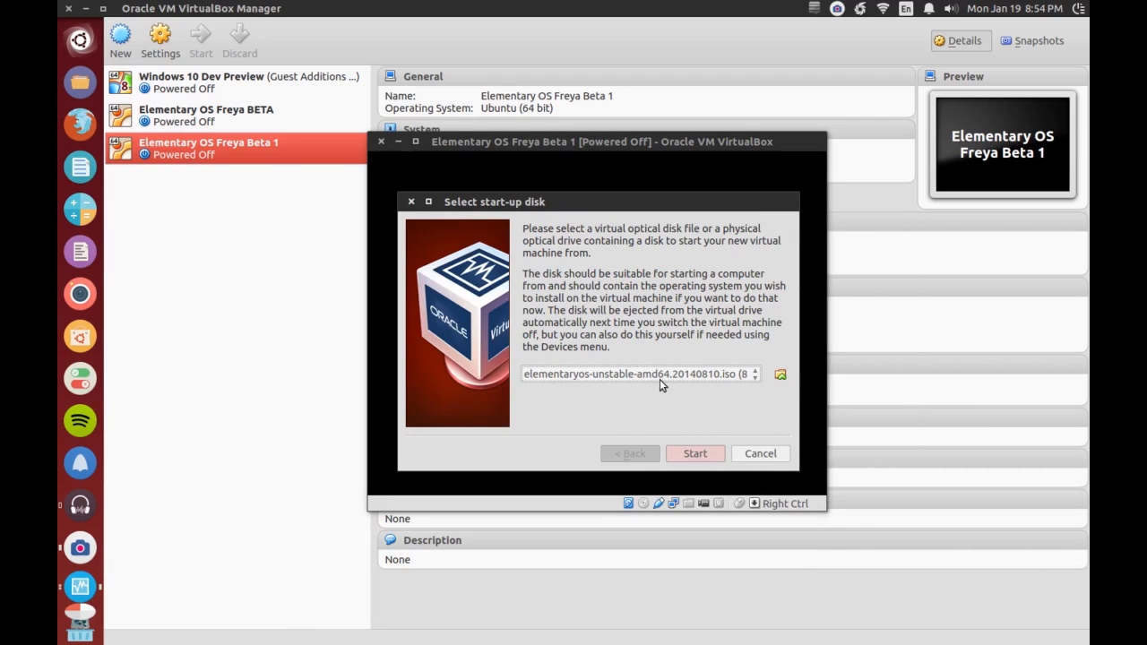
pyautogui.click(708, 452)
pyautogui.moveTo(488, 141); pyautogui.dragTo(493, 104)
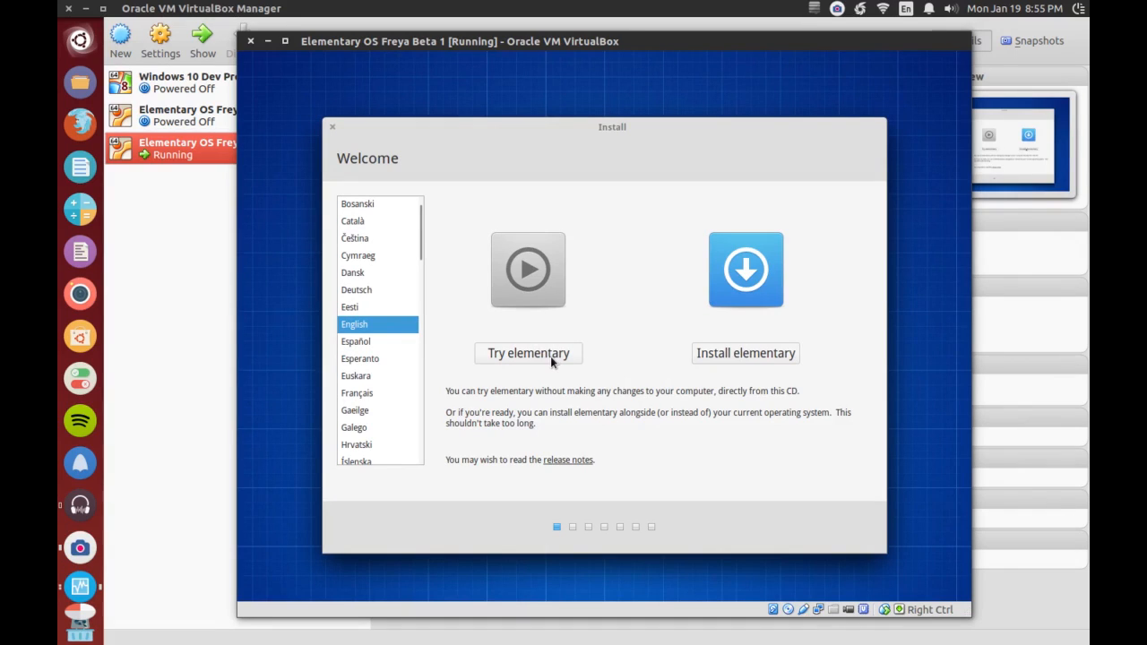
# - Start installing elementary in English without updates or third-party software, using the option to erase the disk
pyautogui.click(733, 355)
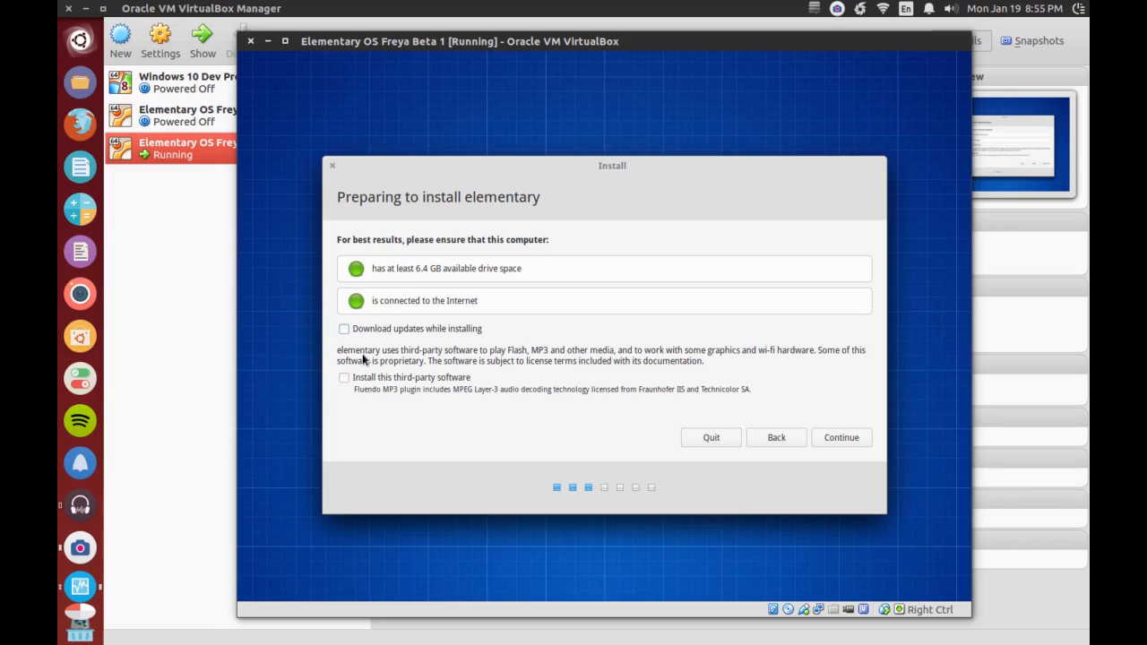
pyautogui.click(825, 439)
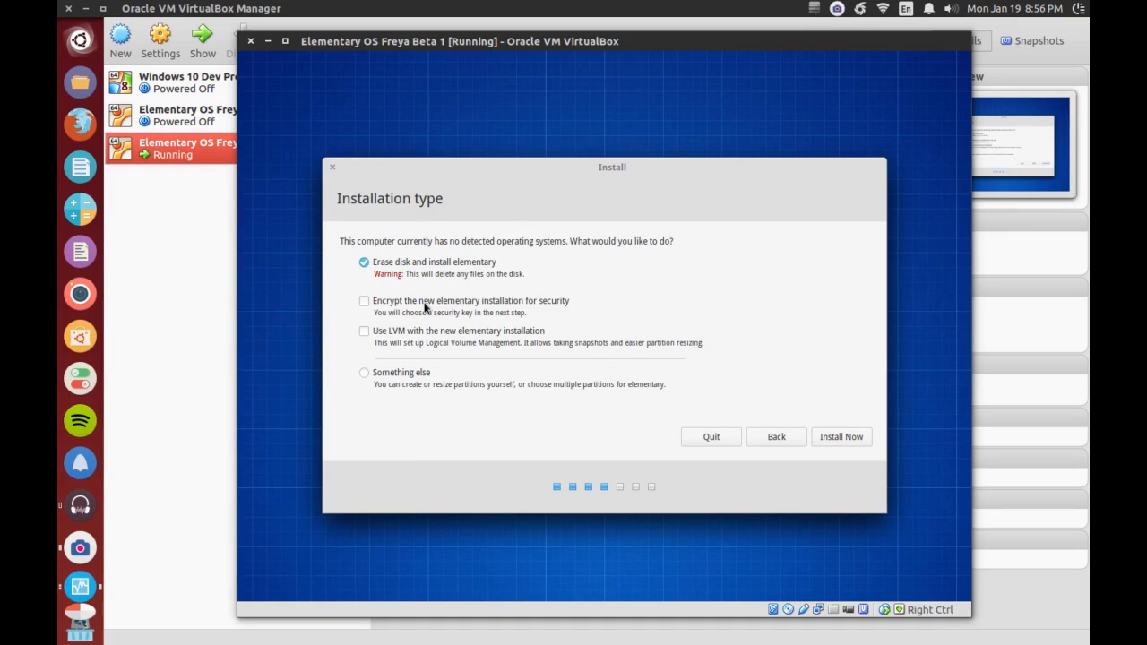
pyautogui.click(841, 441)
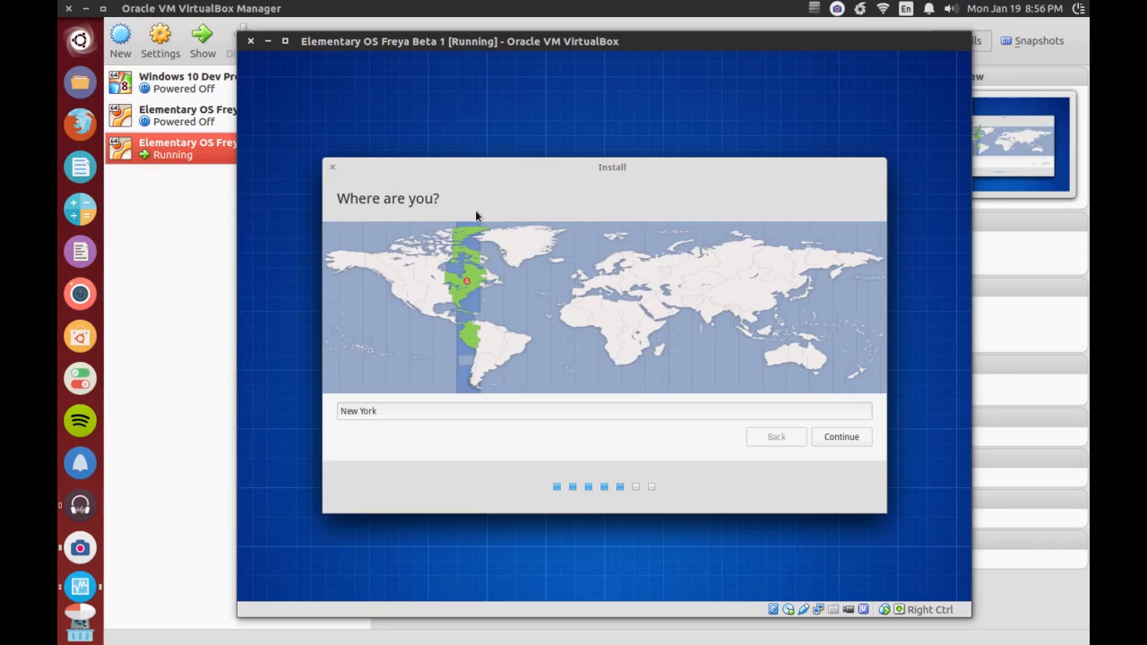
# - Set the installation's time zone location to Detroit on the map and continue to the keyboard layout
pyautogui.click(454, 288)
pyautogui.click(447, 292)
pyautogui.click(451, 288)
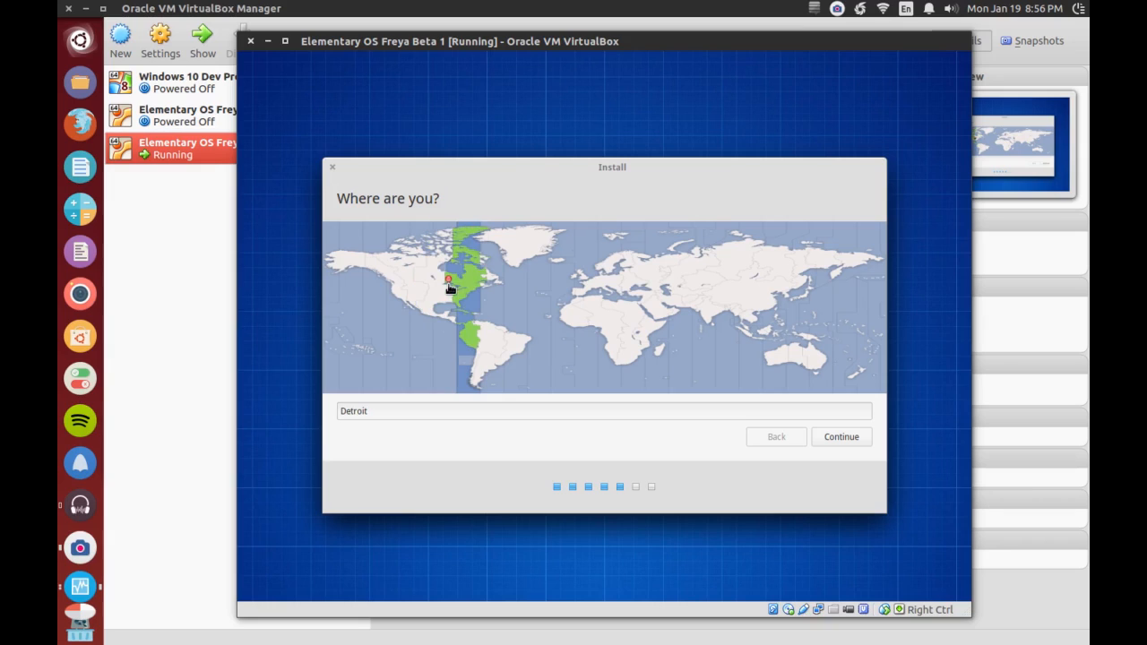
pyautogui.click(448, 290)
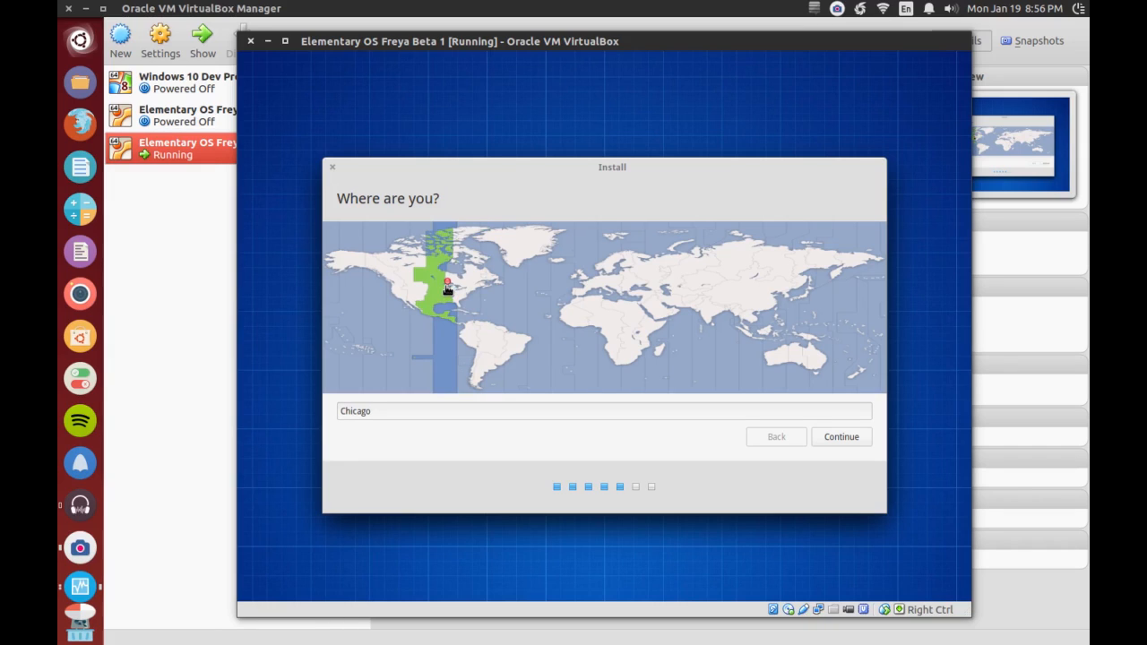
pyautogui.click(454, 291)
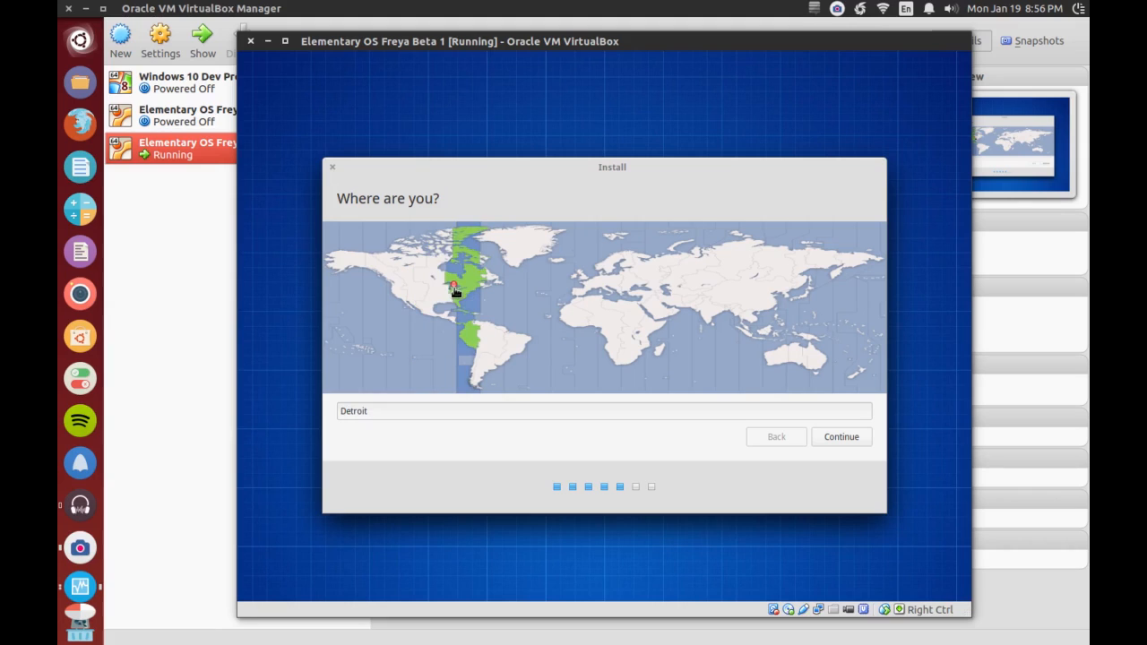
pyautogui.click(839, 436)
# - Test the English (US) keyboard layout with sample text, clear the text, and accept the layout
pyautogui.click(423, 389)
pyautogui.write('asasdawda')
pyautogui.hotkey('ctrl', 'a')
pyautogui.press('BackSpace')
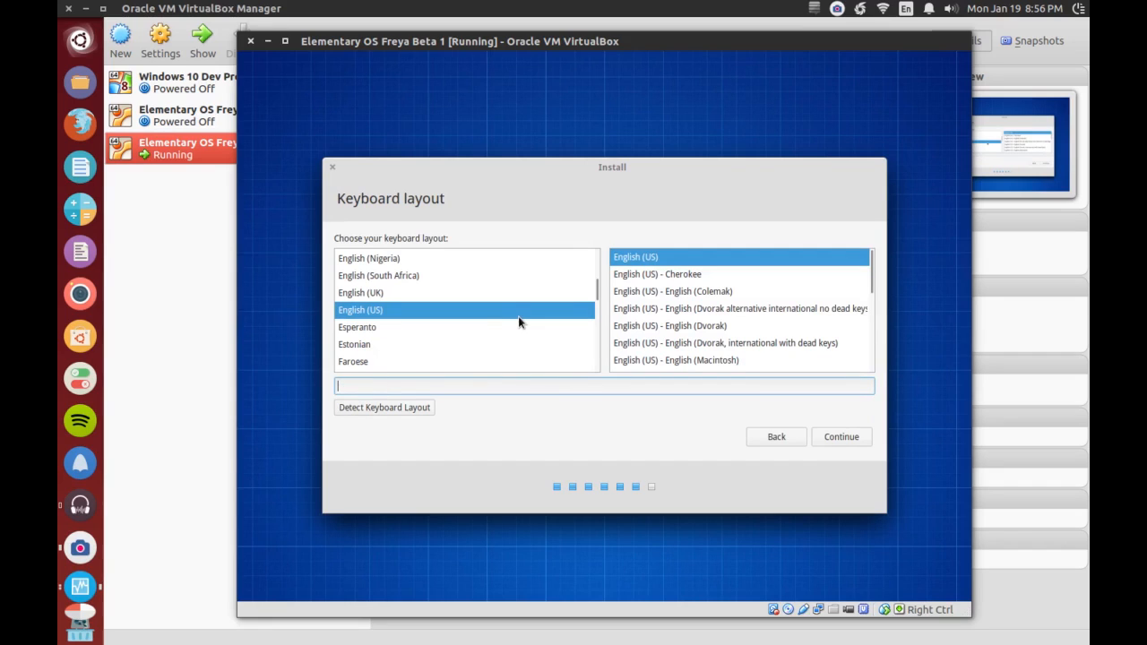
pyautogui.click(843, 439)
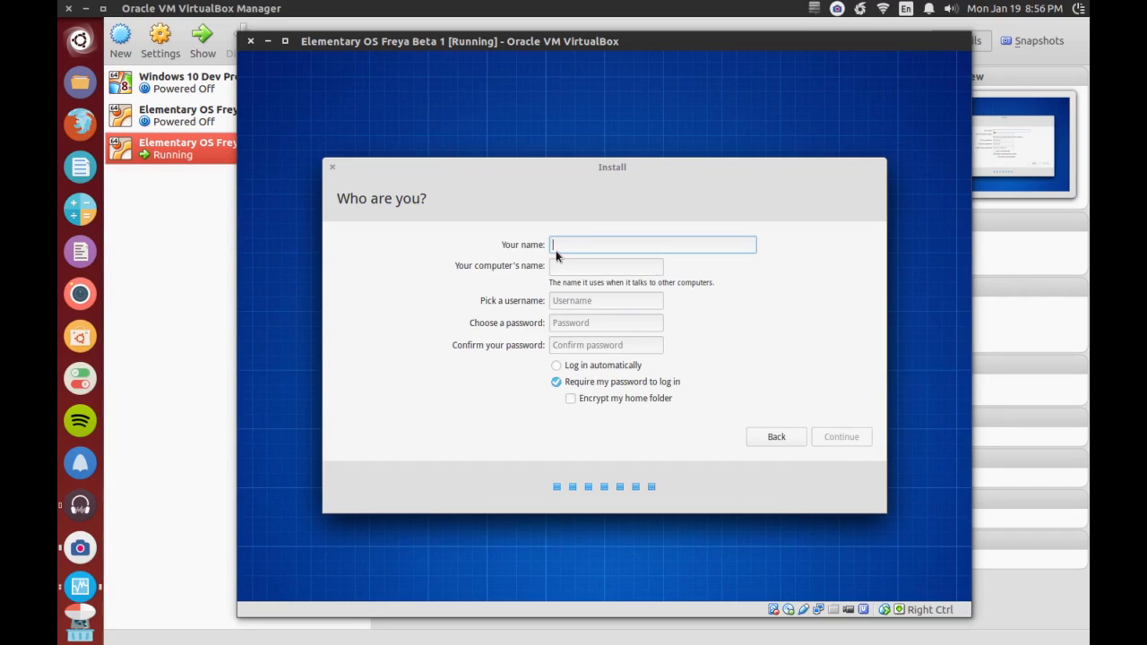
# - Enter "AEVES Tech" as the account's display name and set the computer's name to "aeves-VirtualBox-Freya"
pyautogui.write('AEVES Ec')
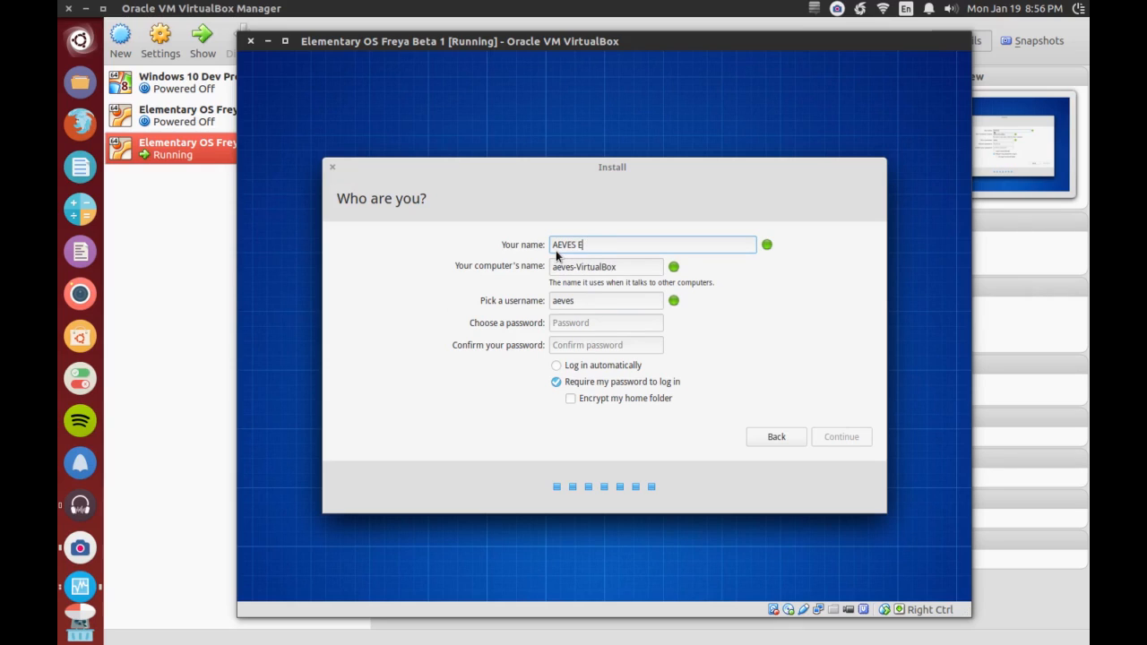
pyautogui.press('BackSpace')
pyautogui.write('Tech')
pyautogui.click(616, 268)
pyautogui.write('-Freya')
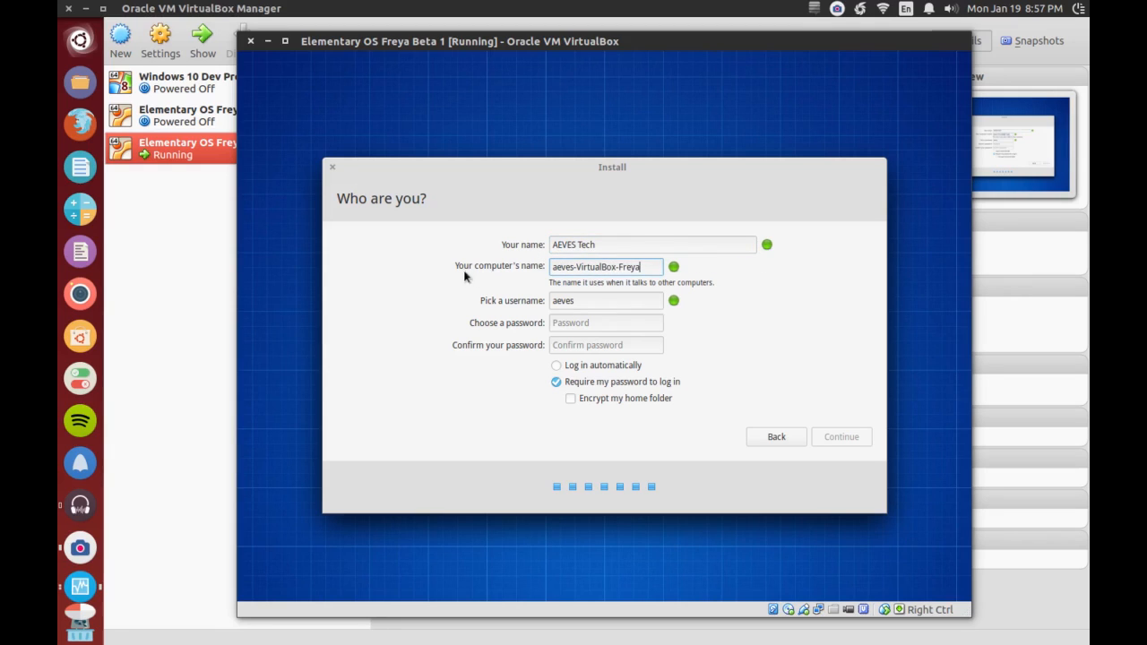
pyautogui.click(574, 305)
# - Enter and confirm the account password, keep the password required at login, and continue the installation
pyautogui.click(577, 324)
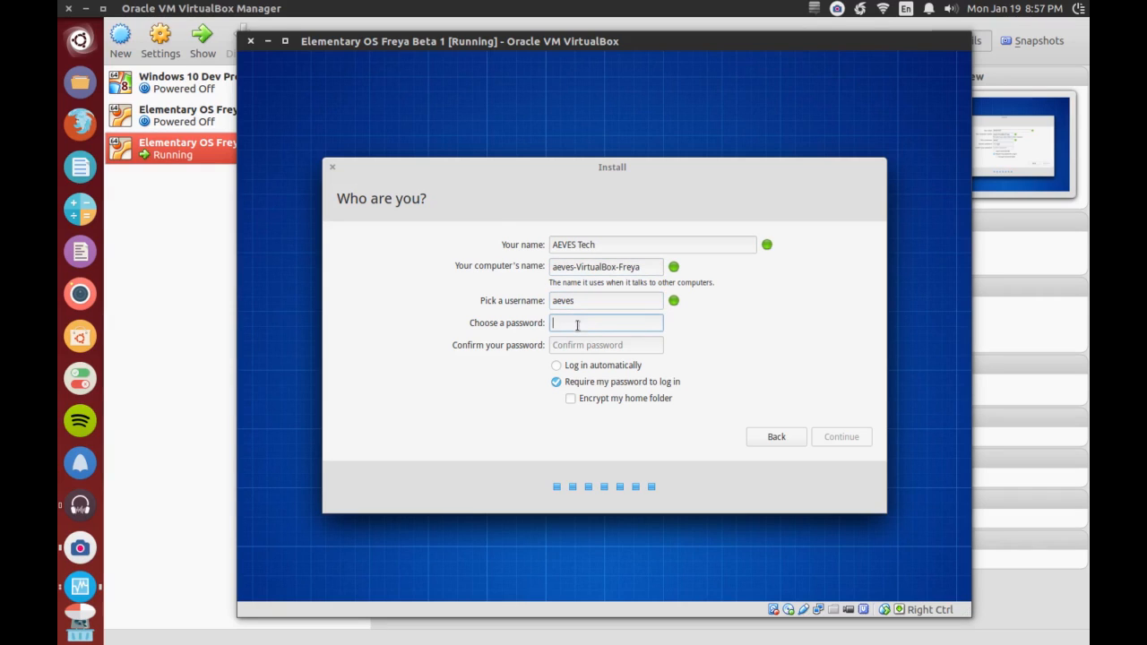
pyautogui.write('**********')
pyautogui.press('Tab')
pyautogui.write('**********')
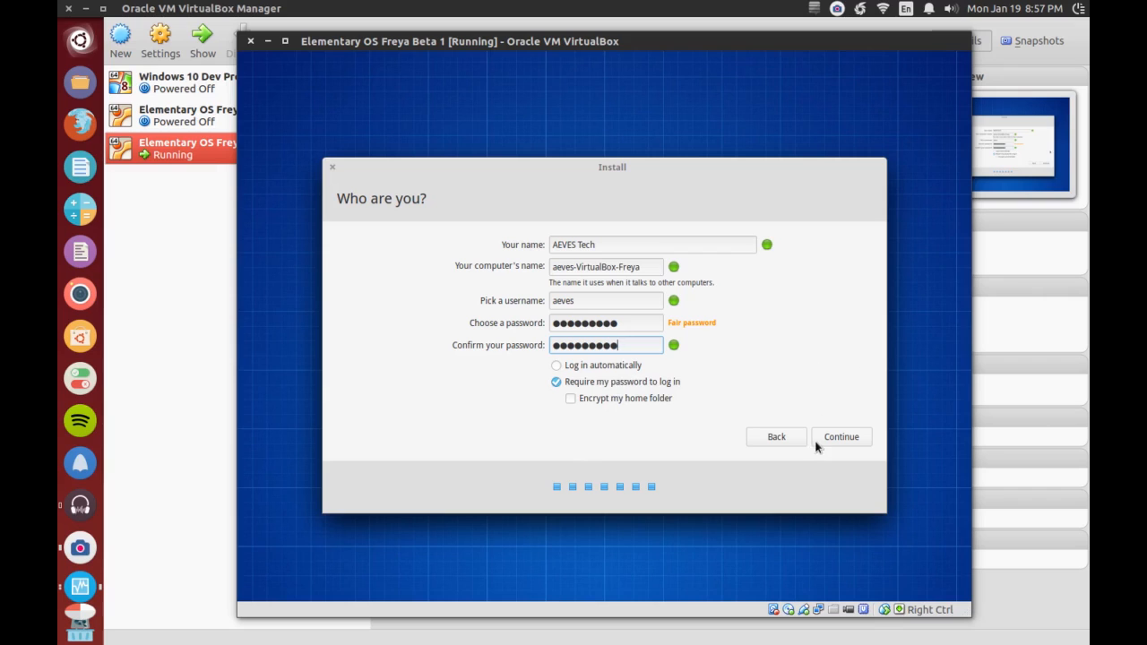
pyautogui.click(846, 437)
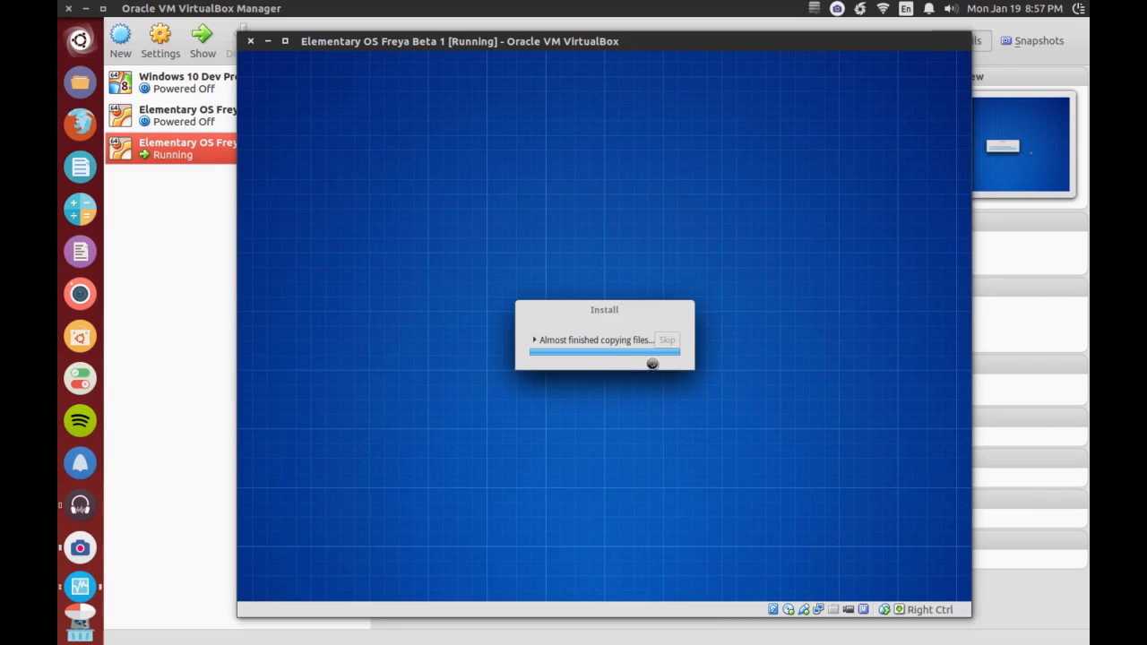
# - Expand the installation progress details, and restart the virtual machine once the installation completes
pyautogui.click(535, 341)
pyautogui.moveTo(605, 291); pyautogui.dragTo(551, 278)
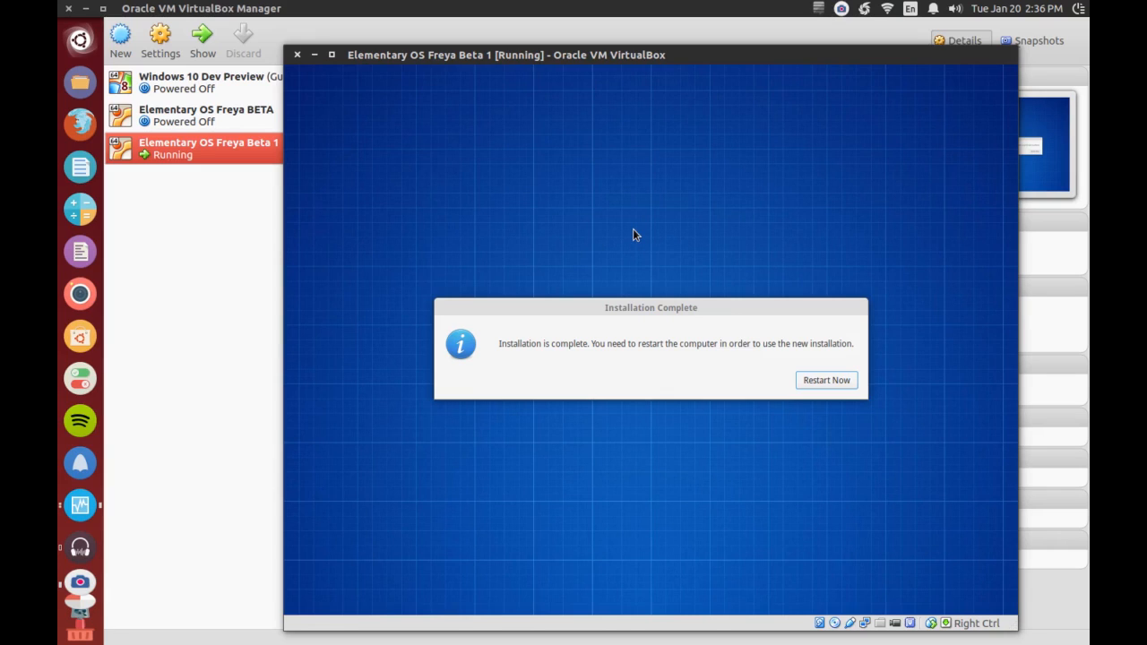
pyautogui.click(814, 380)
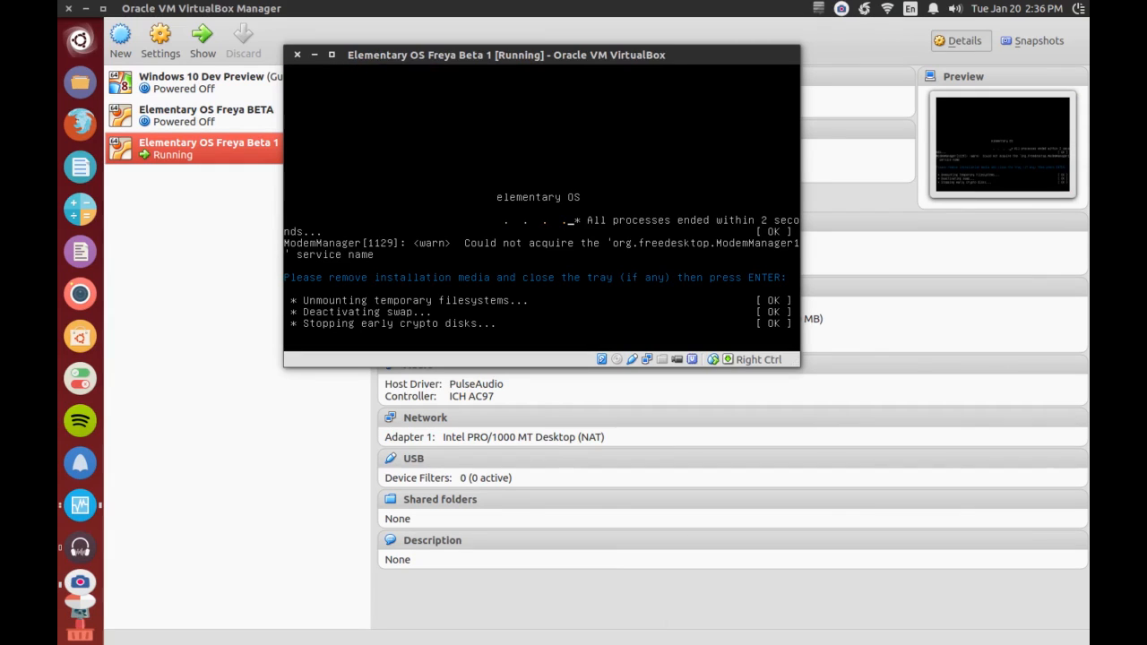
pyautogui.press('Return')
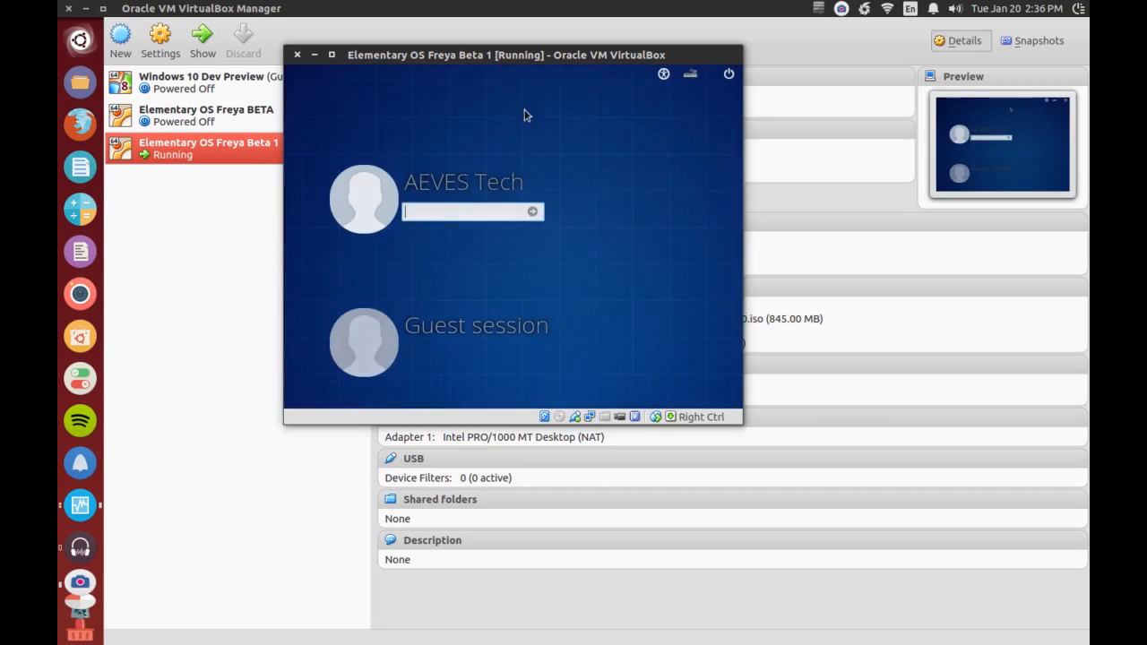
# - Try the virtual machine window maximized and in full-screen mode, and return it to a normal window
pyautogui.click(331, 54)
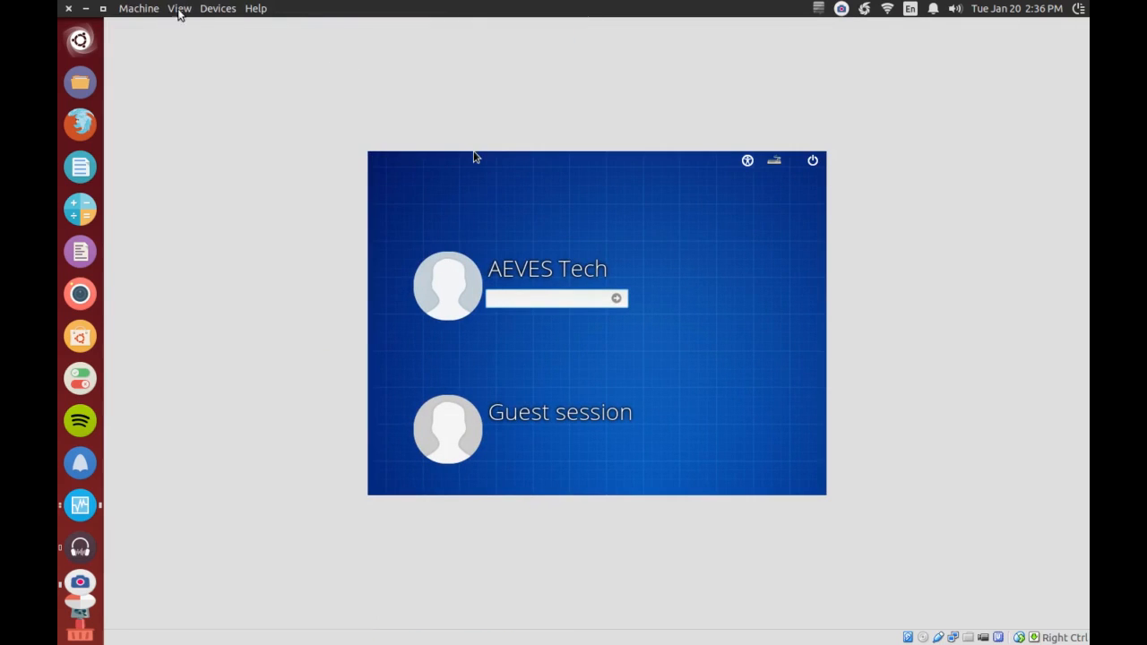
pyautogui.click(178, 8)
pyautogui.click(190, 26)
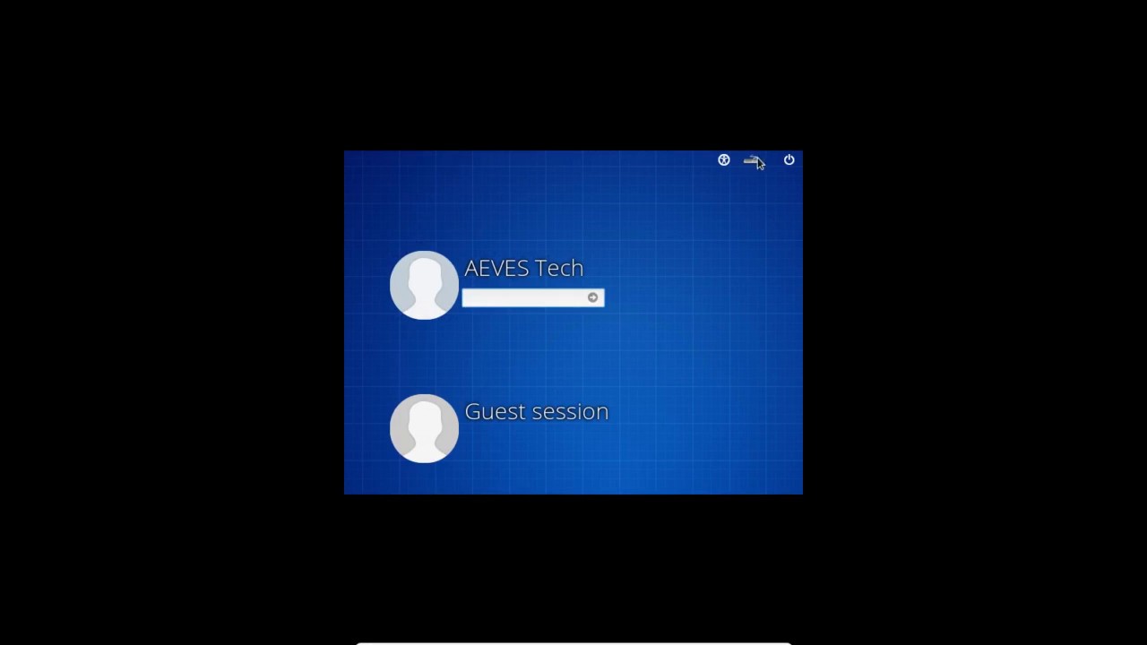
pyautogui.hotkey('ctrl', 'f')
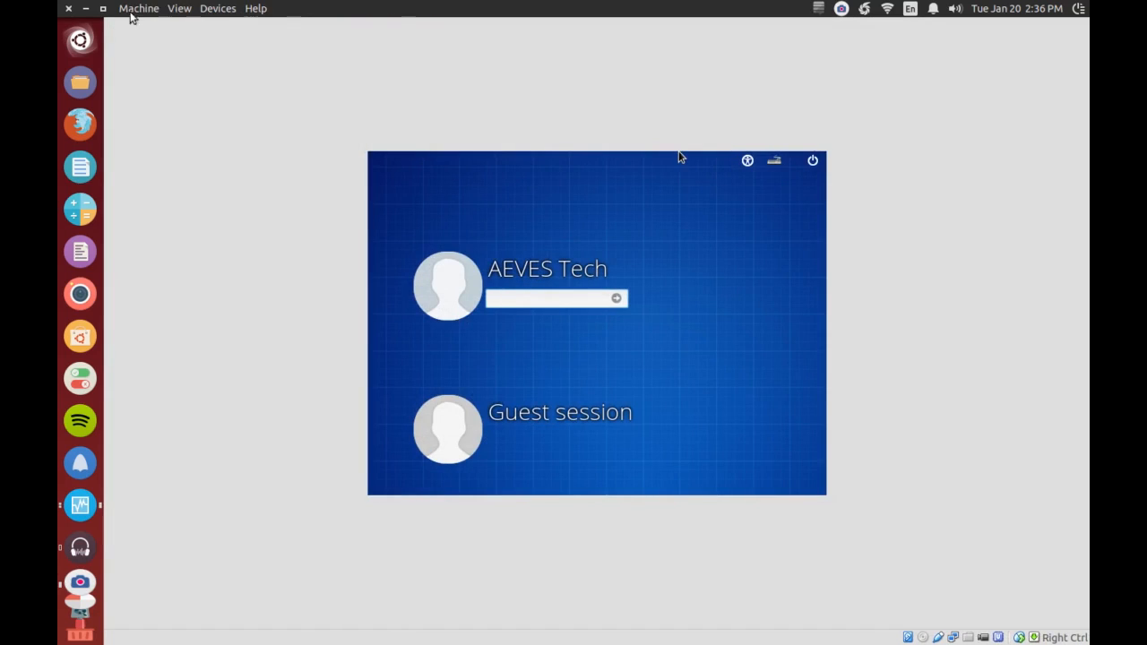
pyautogui.click(103, 9)
pyautogui.moveTo(457, 80); pyautogui.dragTo(513, 144)
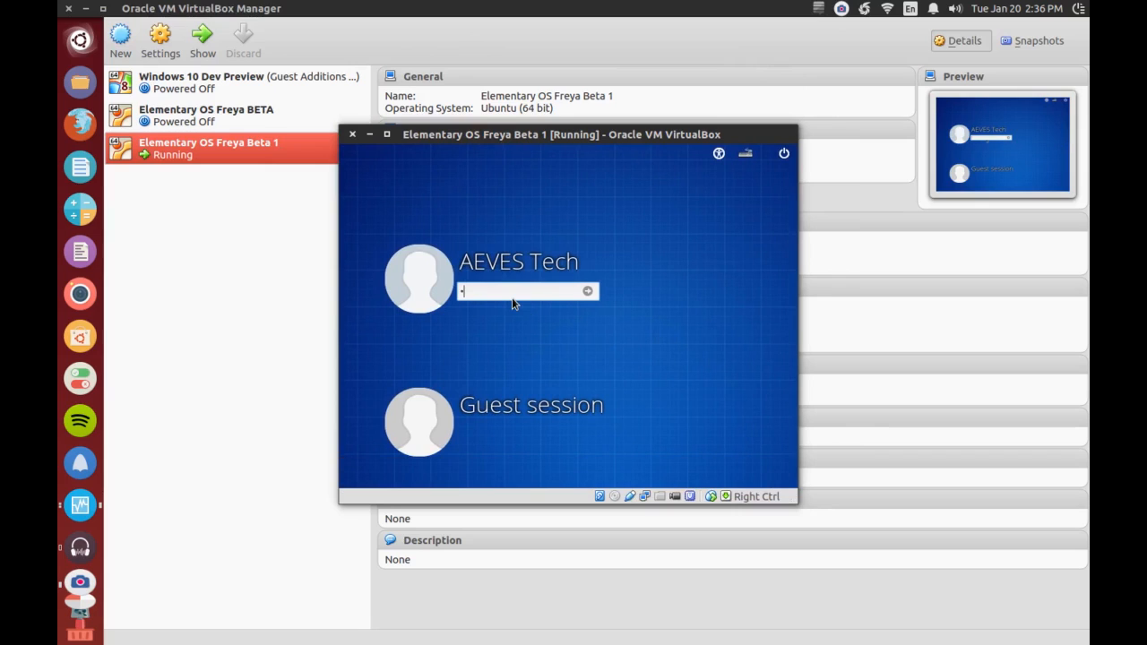
# - Log in to the AEVES Tech account by entering the account password
pyautogui.write('******')
pyautogui.press('Return')
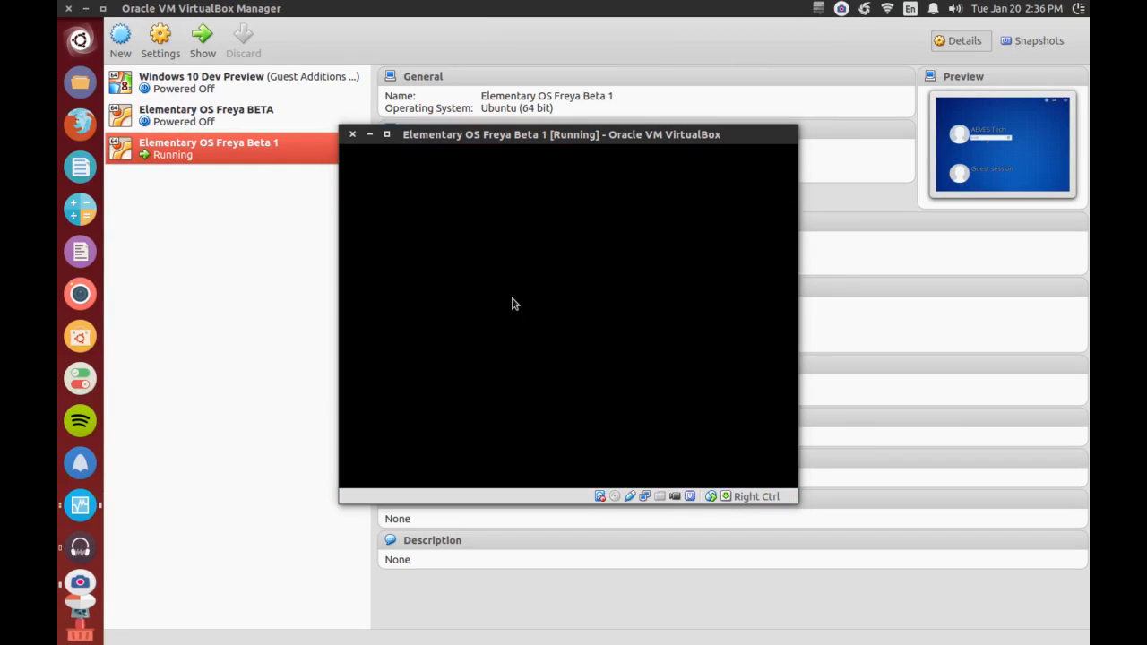
# - Insert the Guest Additions CD image into the running virtual machine
pyautogui.moveTo(493, 144)
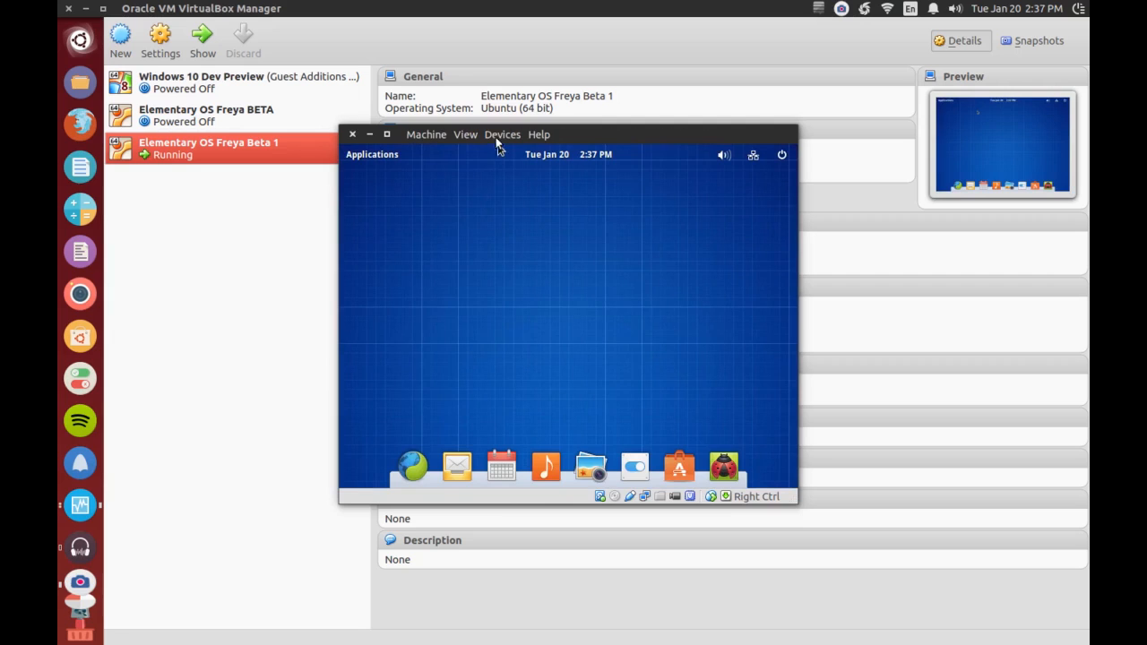
pyautogui.click(497, 135)
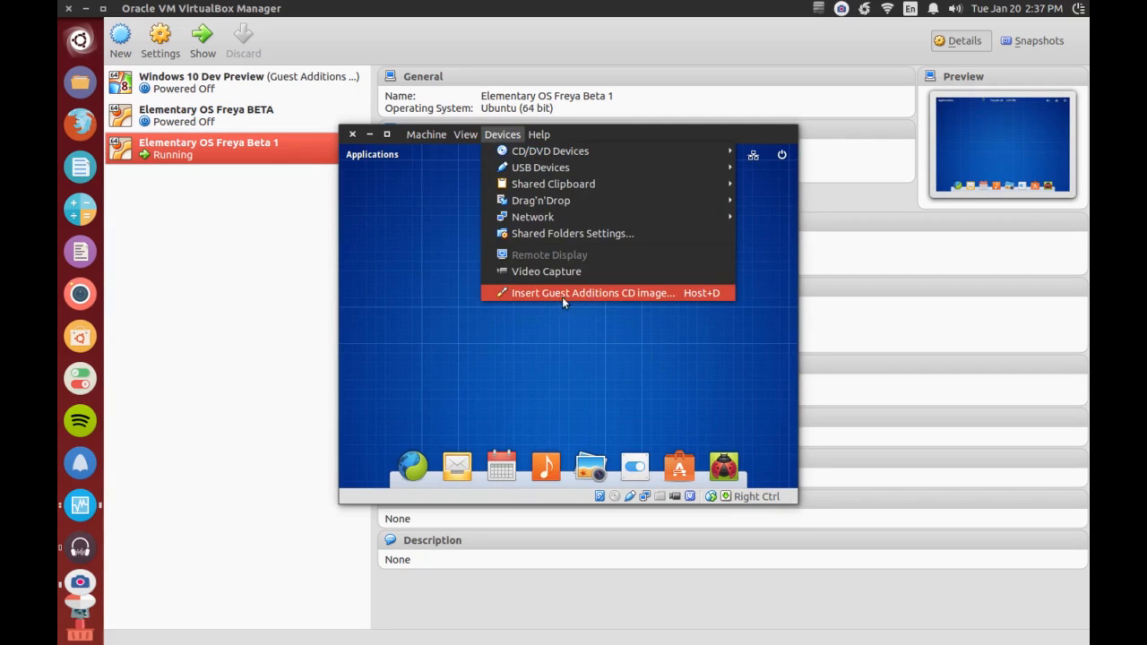
pyautogui.click(641, 293)
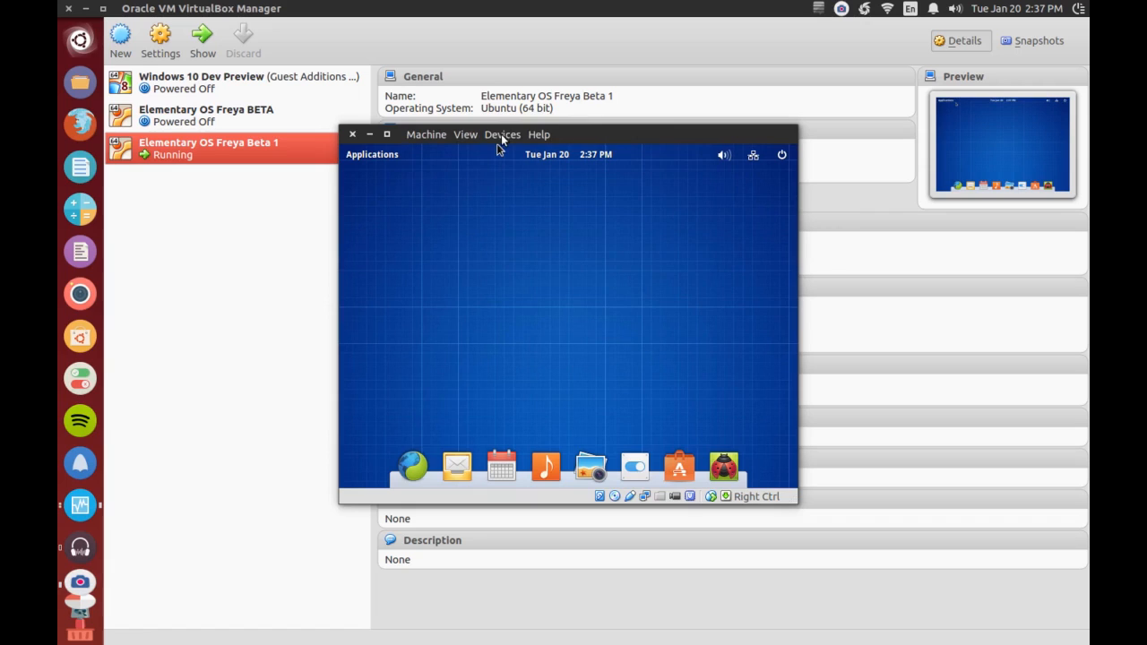
pyautogui.click(502, 135)
pyautogui.click(502, 135)
pyautogui.click(501, 136)
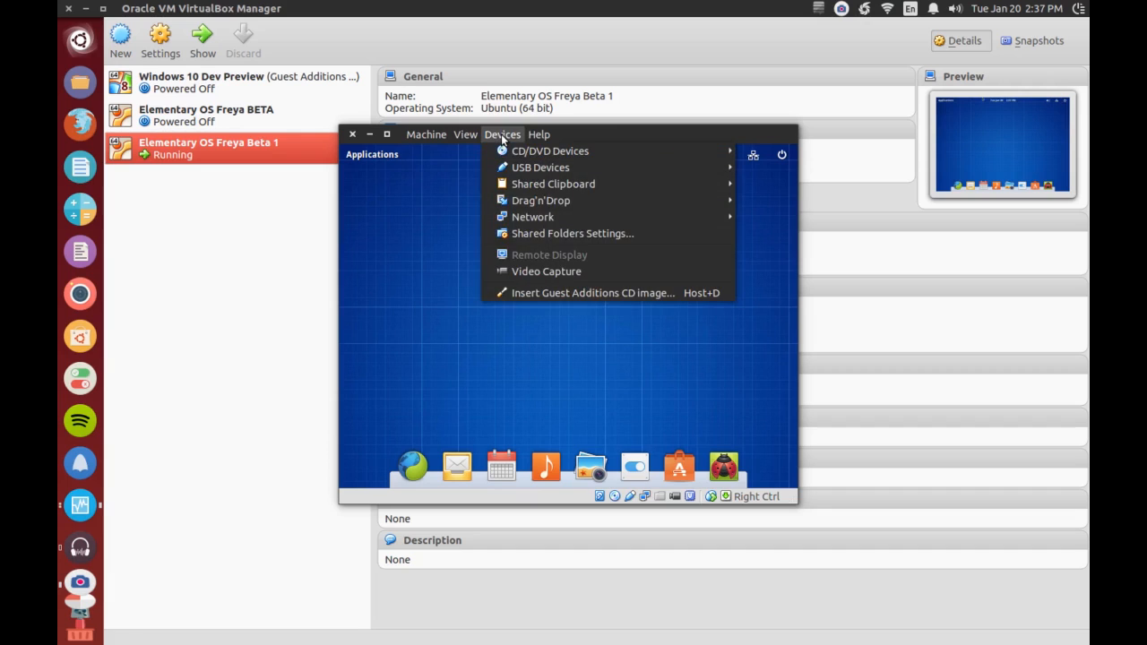
pyautogui.click(471, 415)
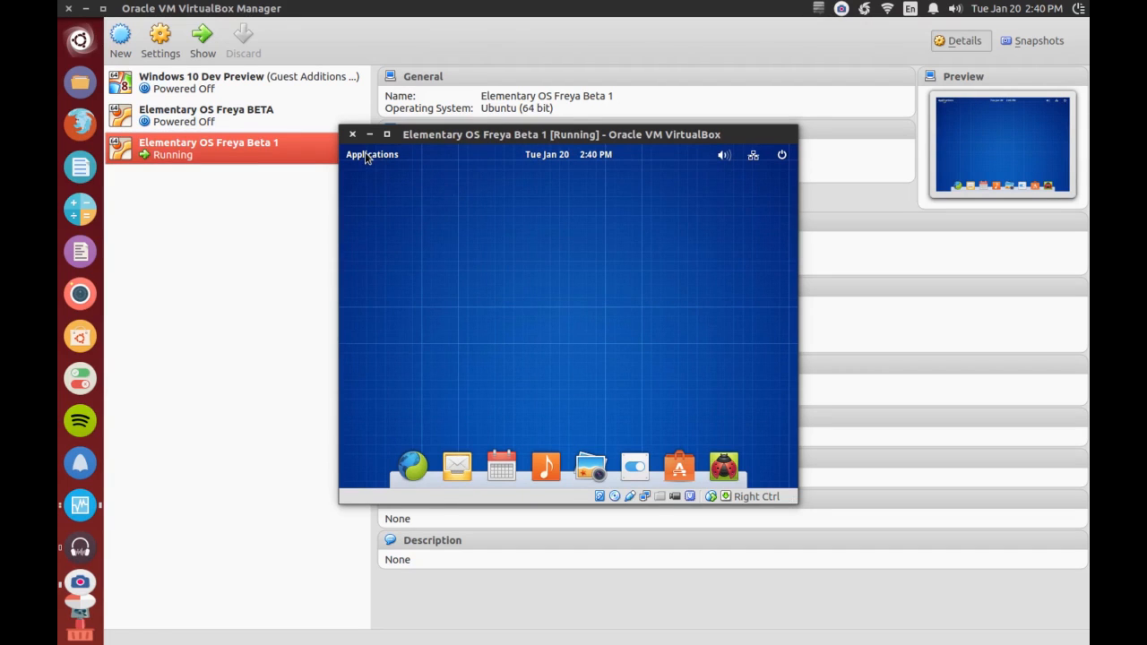
# - Search the guest system's applications for the terminal and open it
pyautogui.click(368, 155)
pyautogui.write('Termin')
pyautogui.press('Return')
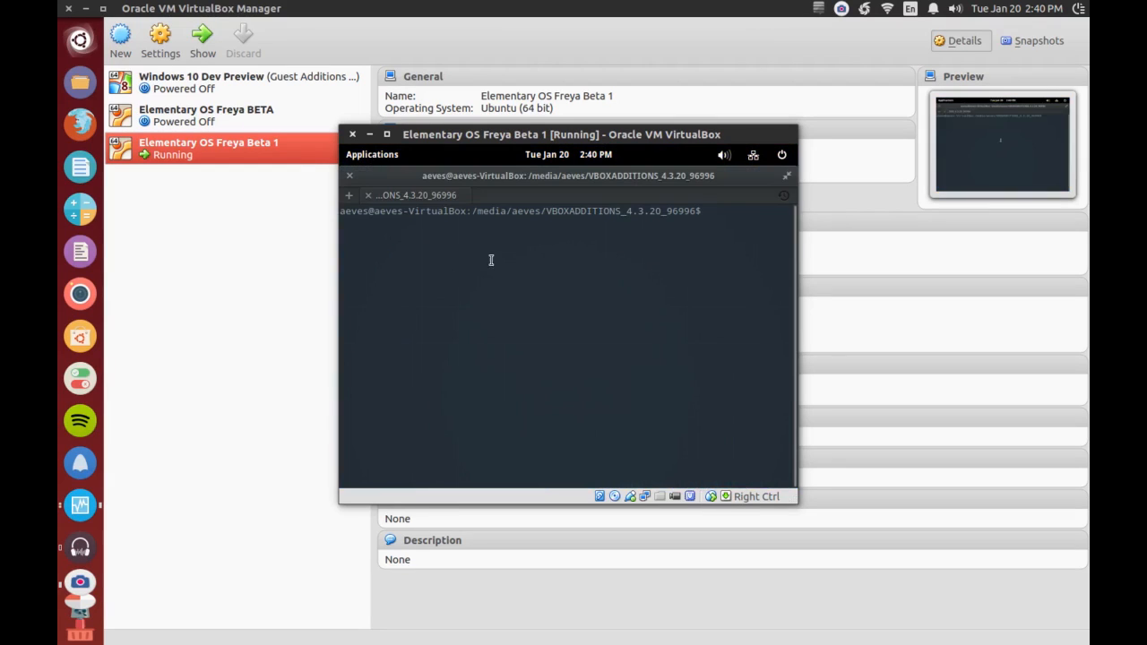
# - Change to the mounted Guest Additions directory /media/aeves/VBOXADDITIONS_4.3.20_96996/ and list its files
pyautogui.write('cd /media/')
pyautogui.press('Tab')
pyautogui.press('Tab')
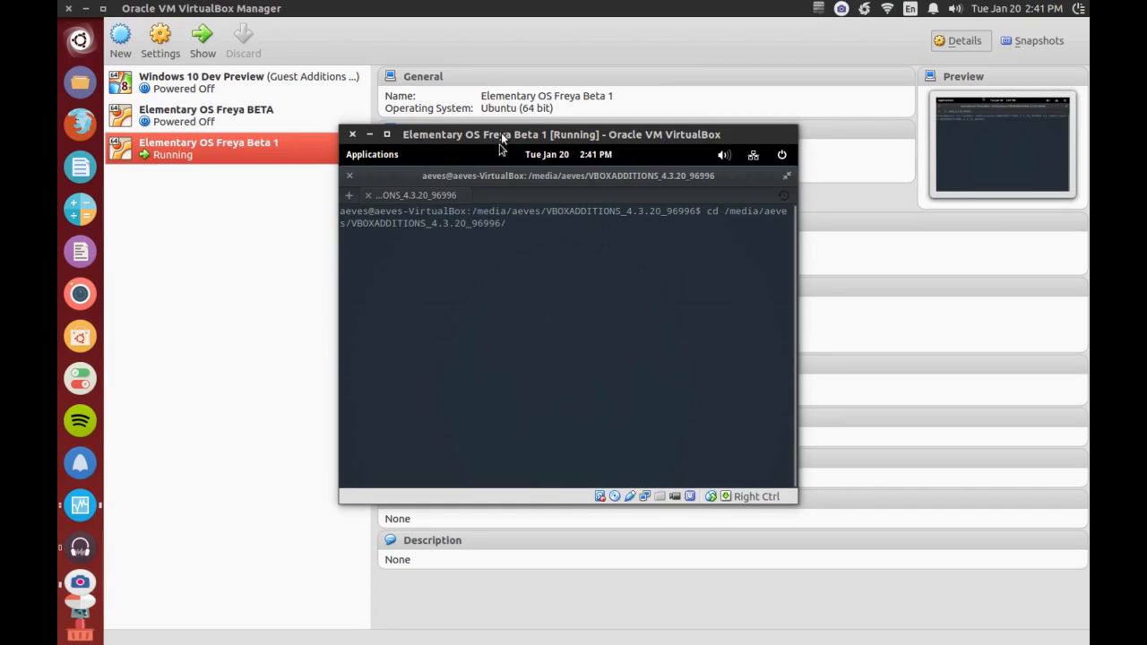
pyautogui.moveTo(529, 134); pyautogui.dragTo(525, 121)
pyautogui.press('Return')
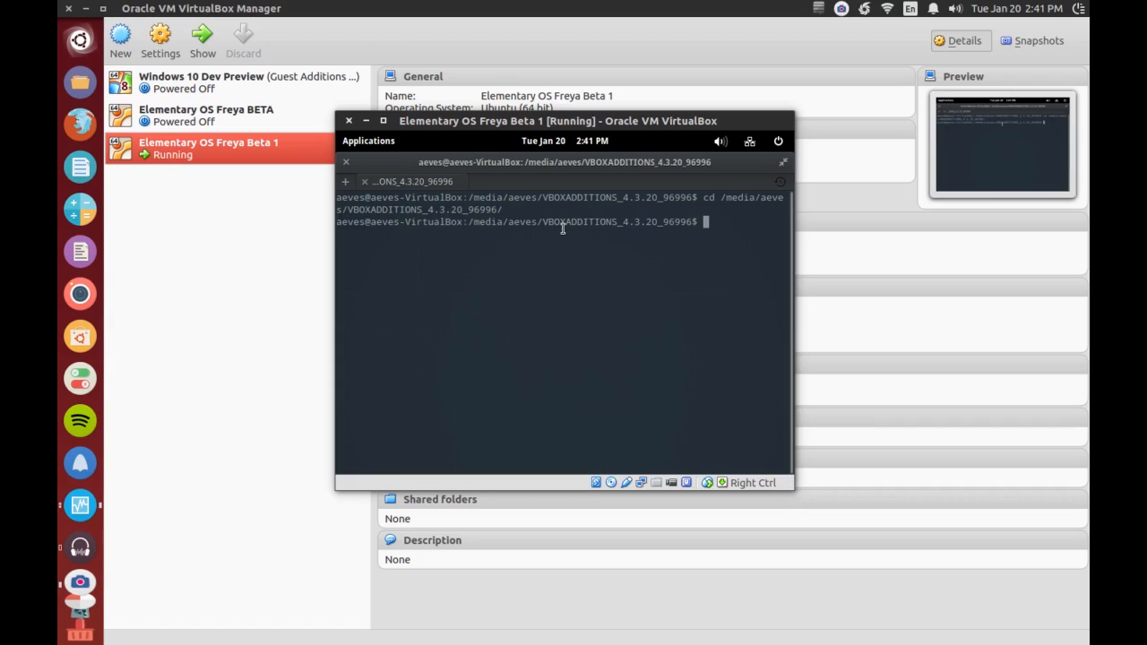
pyautogui.write('s')
pyautogui.press('Return')
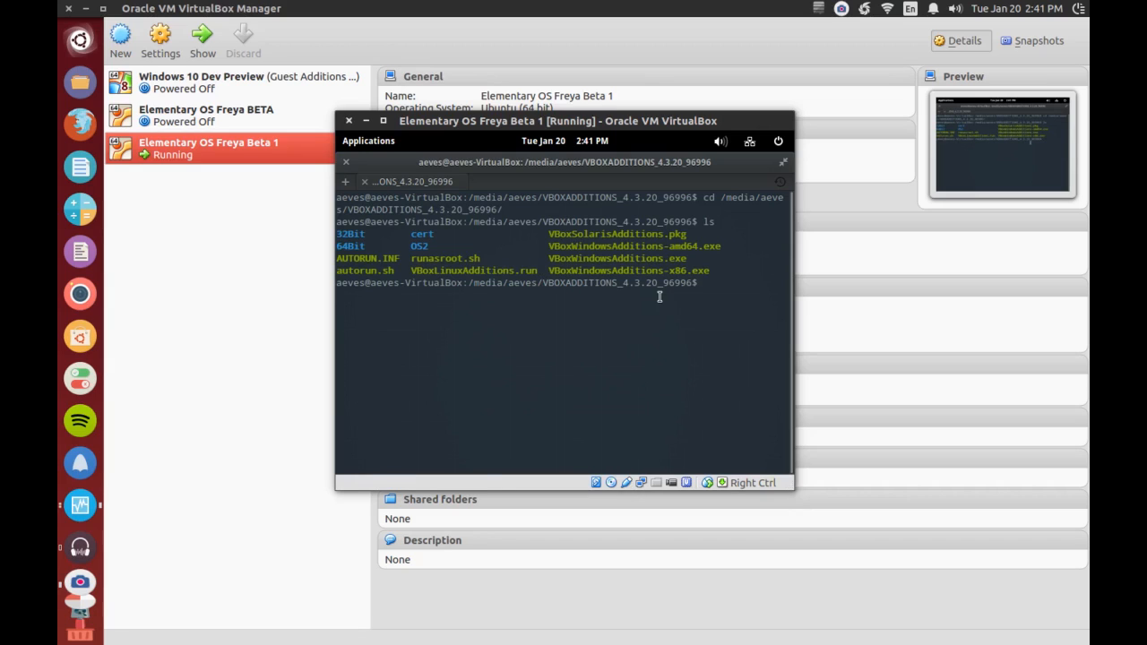
# - Run the Guest Additions installer with sudo ./VBoxLinuxAdditions.run and enter the account password
pyautogui.hotkey('ctrl', 'c')
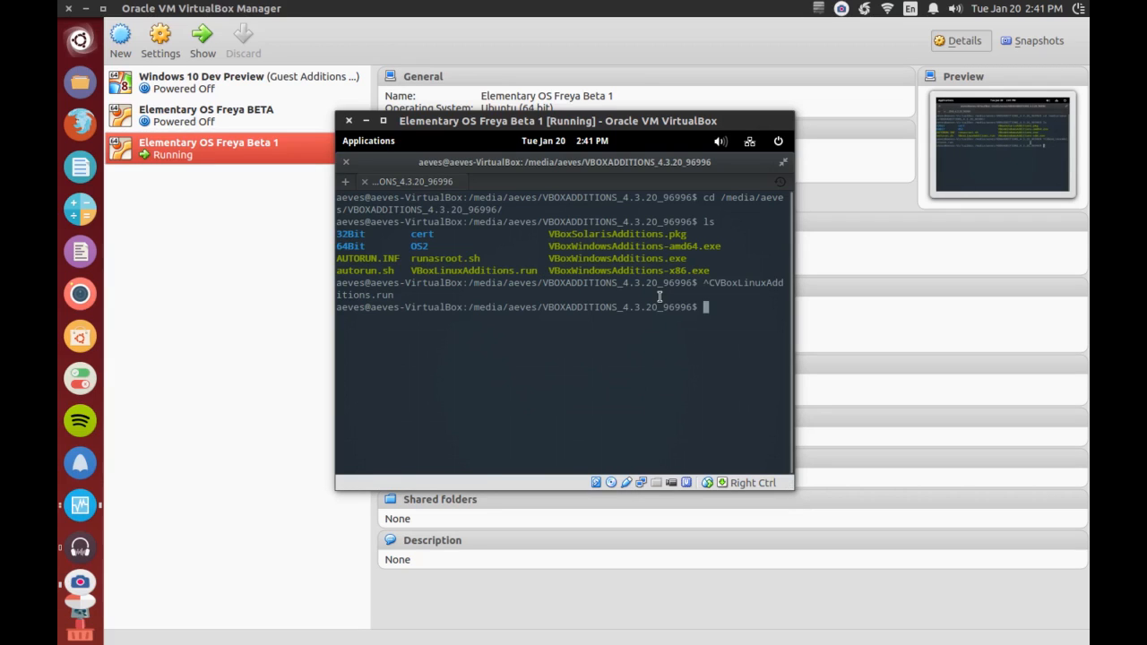
pyautogui.write('sudo ./Vb')
pyautogui.press('BackSpace')
pyautogui.write('BoxL')
pyautogui.press('Tab')
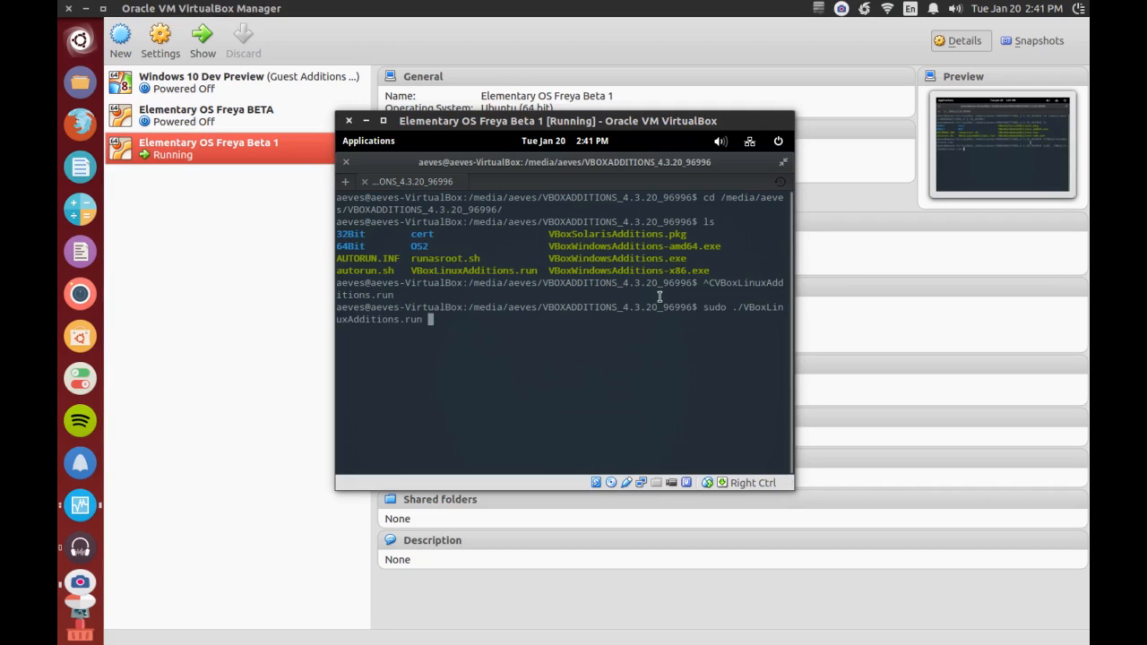
pyautogui.press('Return')
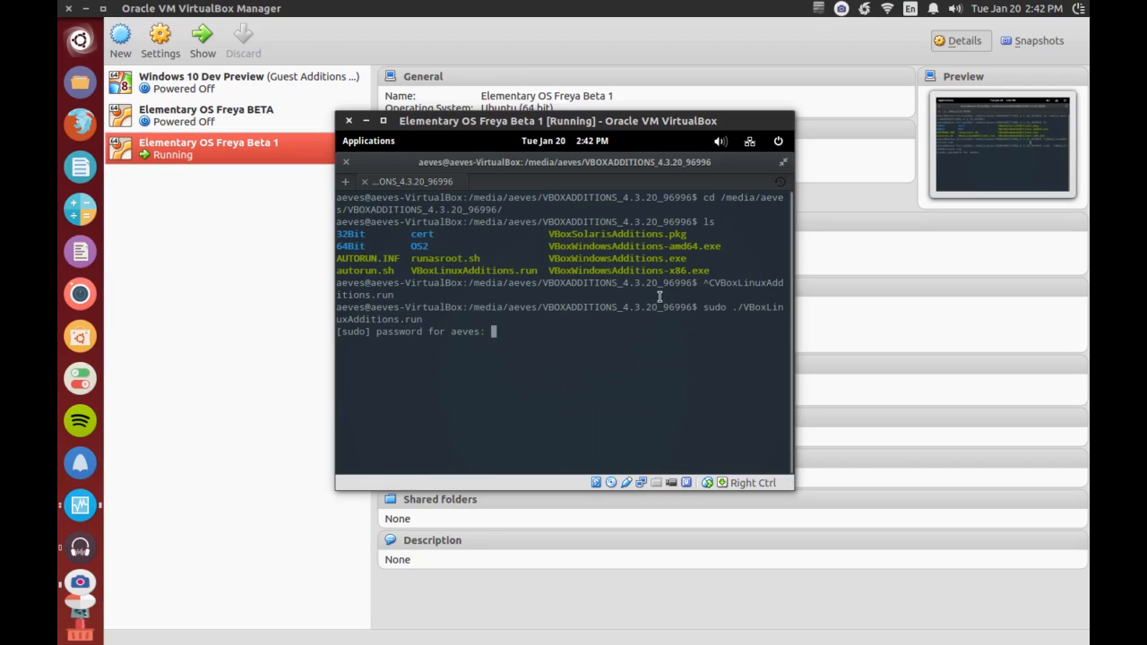
pyautogui.press('Return')
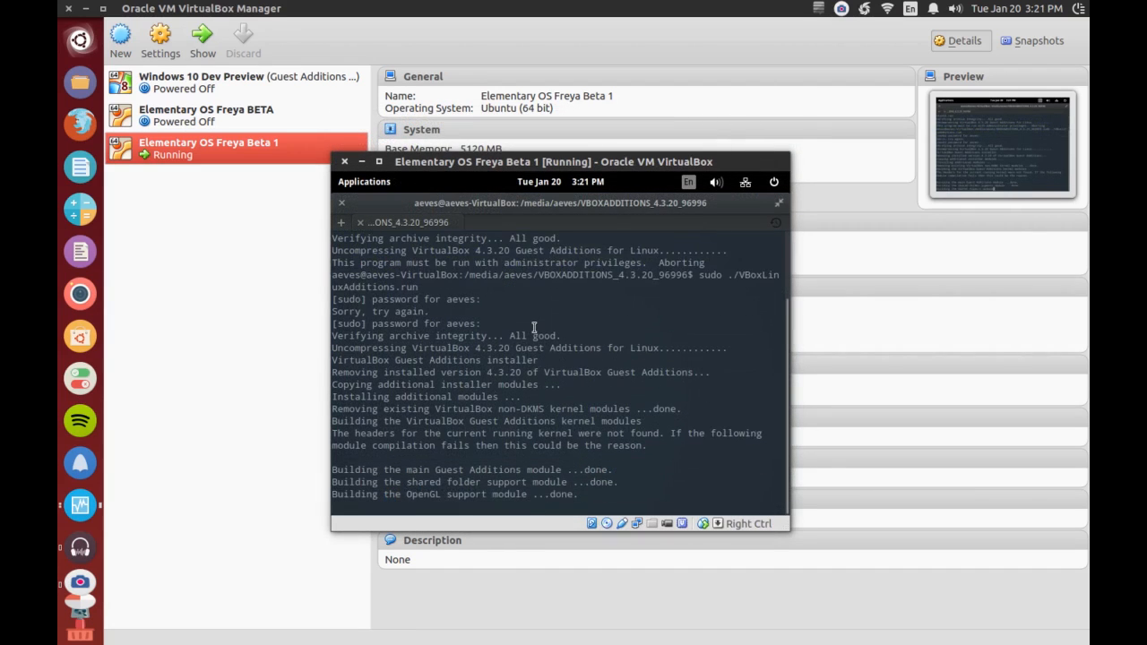
# - Close the terminal once the Guest Additions are installed, and shut down the guest system
pyautogui.moveTo(778, 469); pyautogui.dragTo(281, 463)
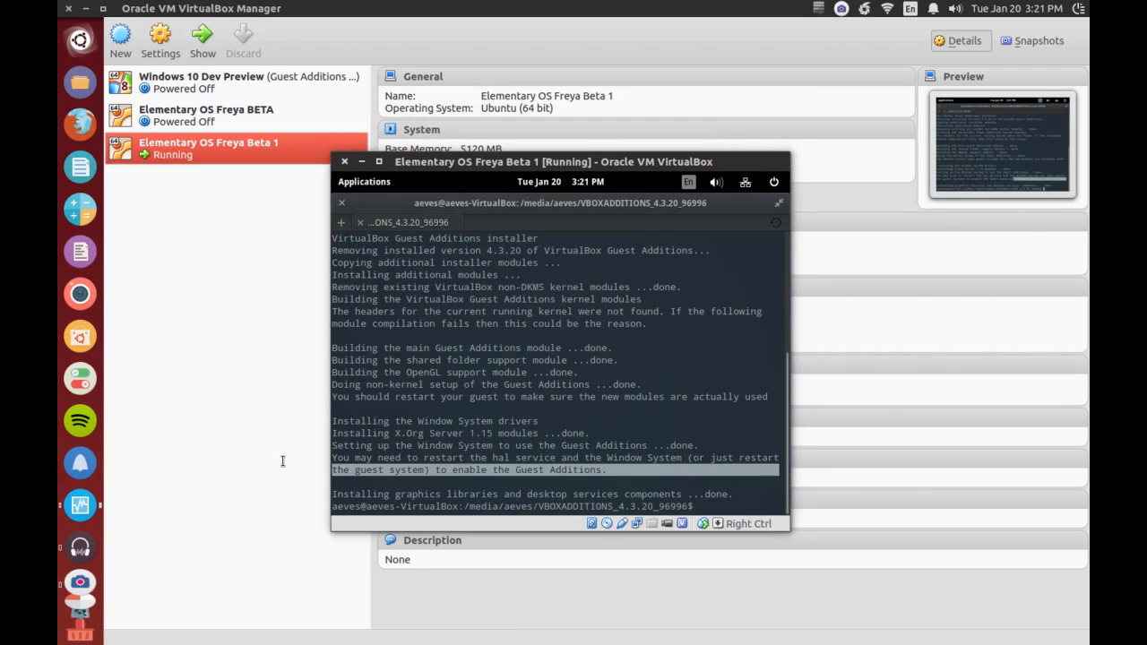
pyautogui.click(575, 433)
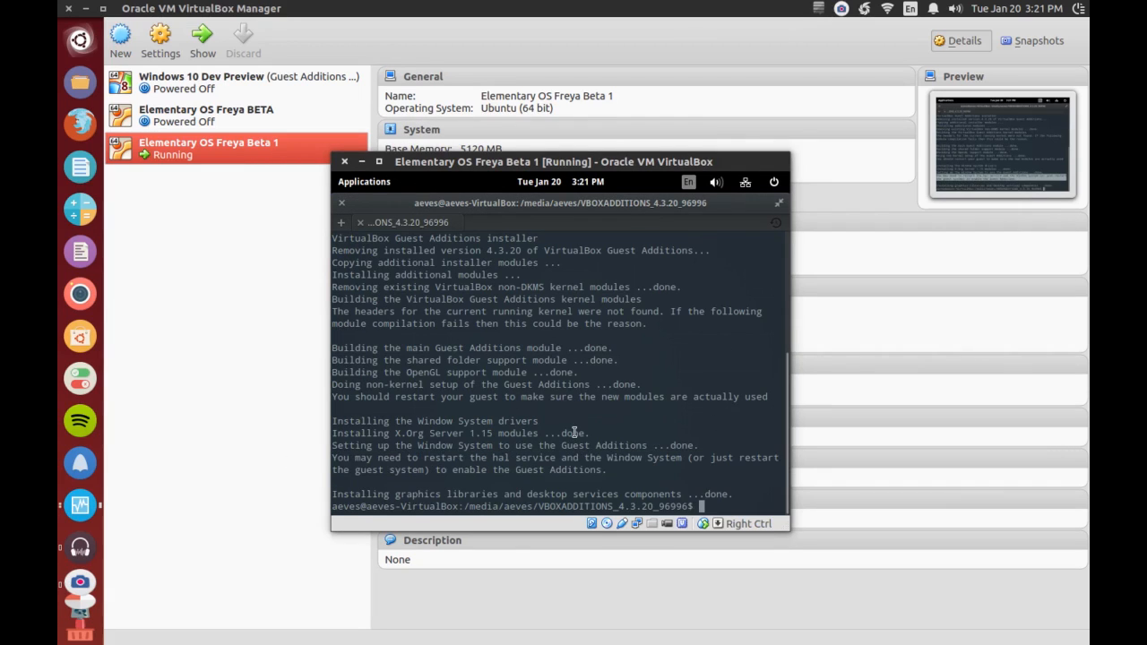
pyautogui.click(343, 204)
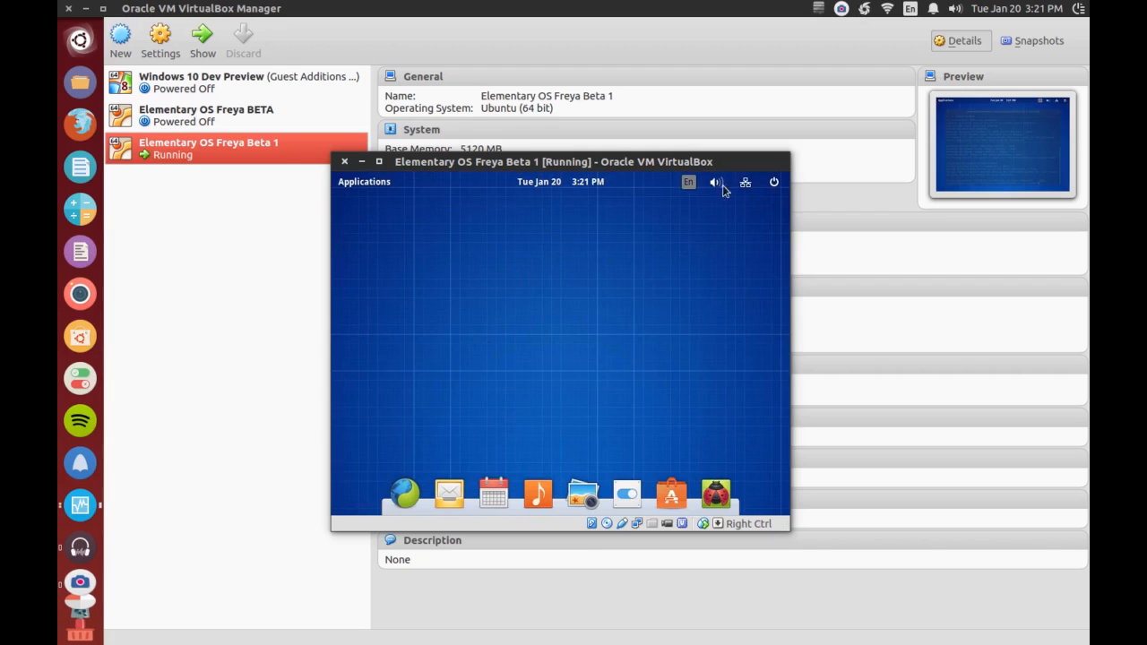
pyautogui.click(774, 183)
pyautogui.click(719, 382)
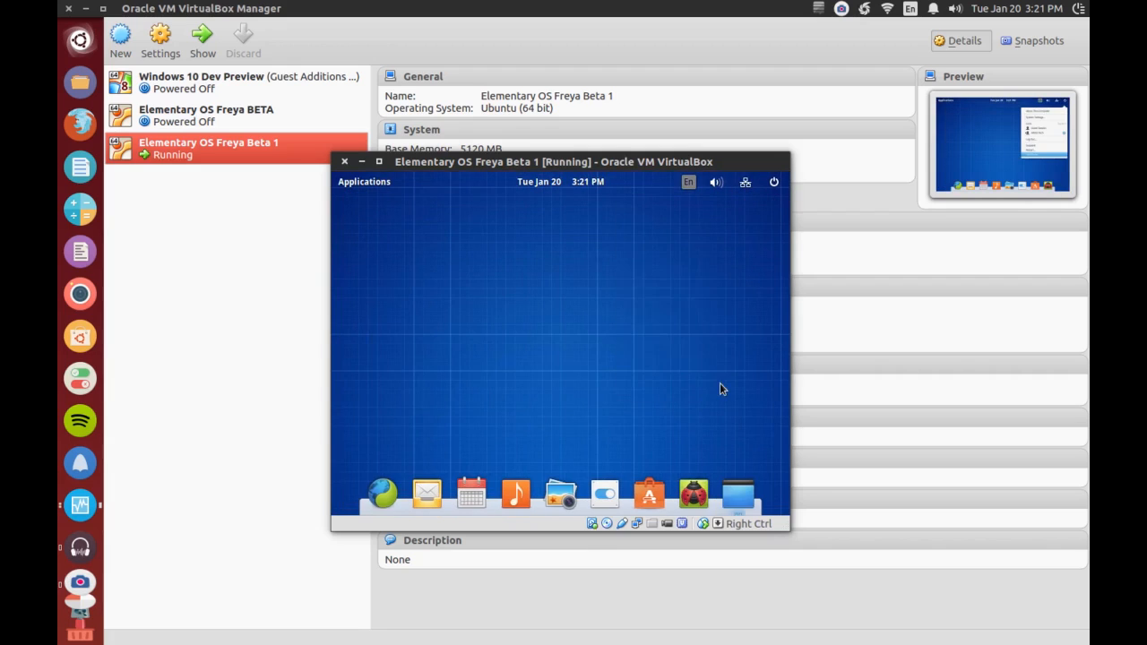
pyautogui.click(672, 371)
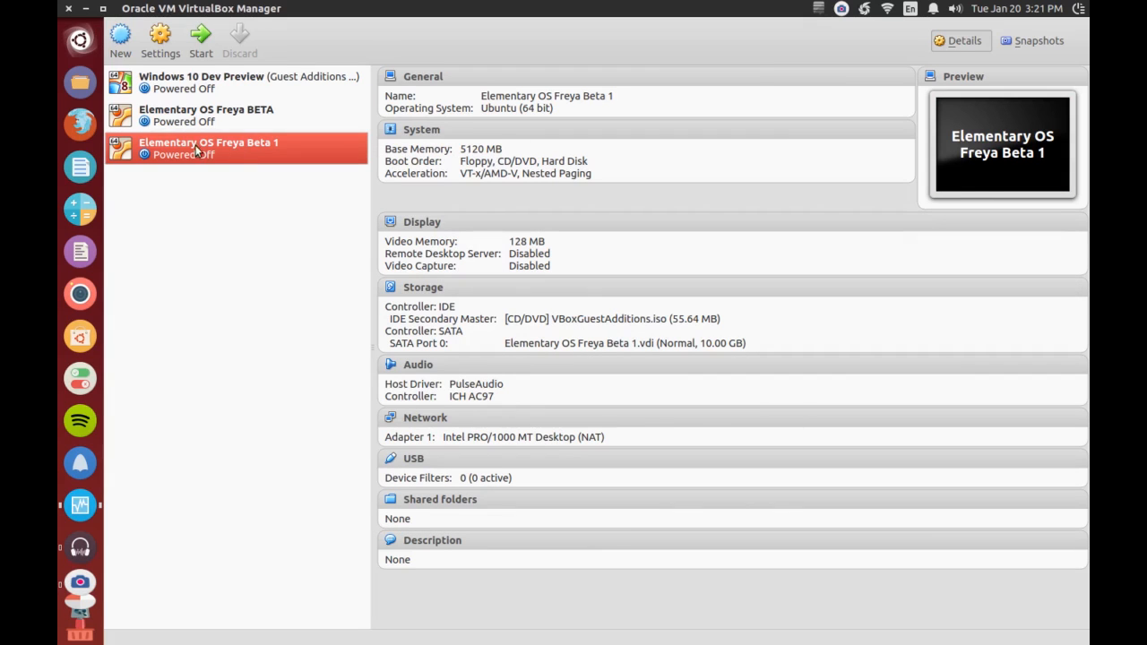
# - Set the video memory of the Elementary OS Freya Beta 1 machine to 128 MB in its display settings
pyautogui.click(172, 42)
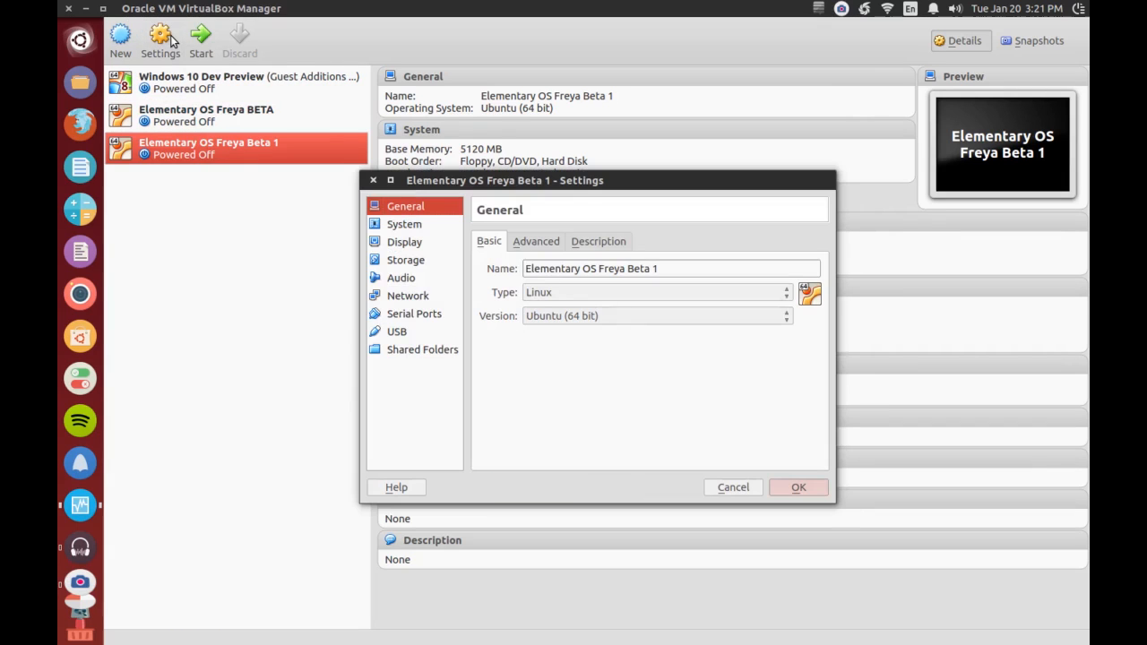
pyautogui.click(414, 241)
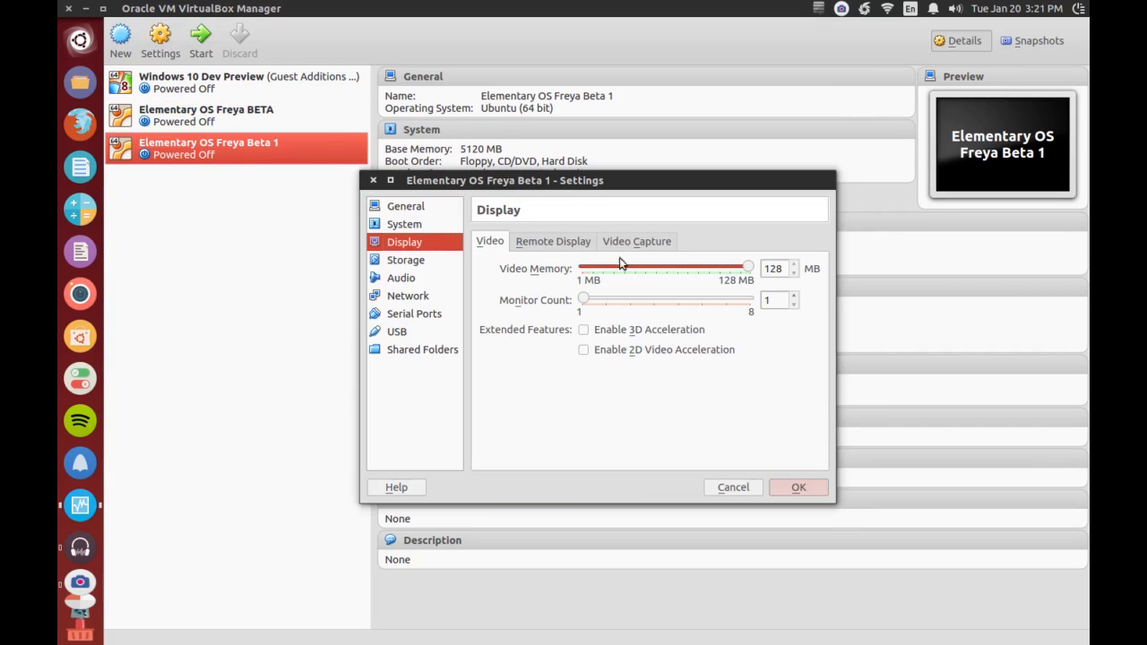
pyautogui.doubleClick(786, 268)
pyautogui.write('12')
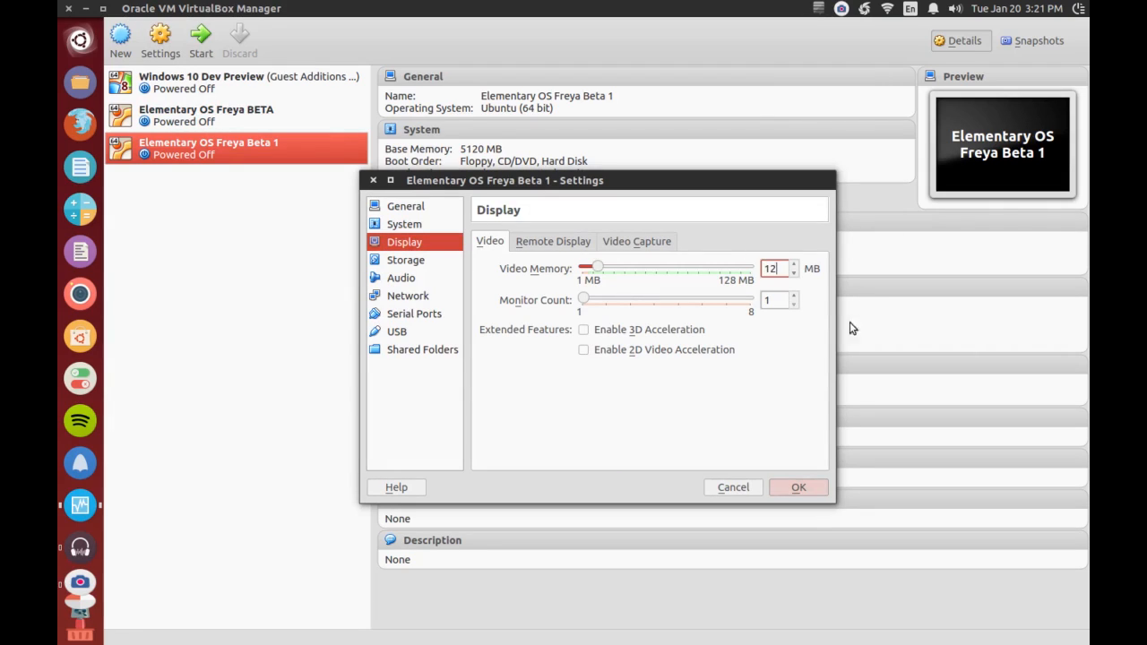
pyautogui.press('Return')
pyautogui.write('128')
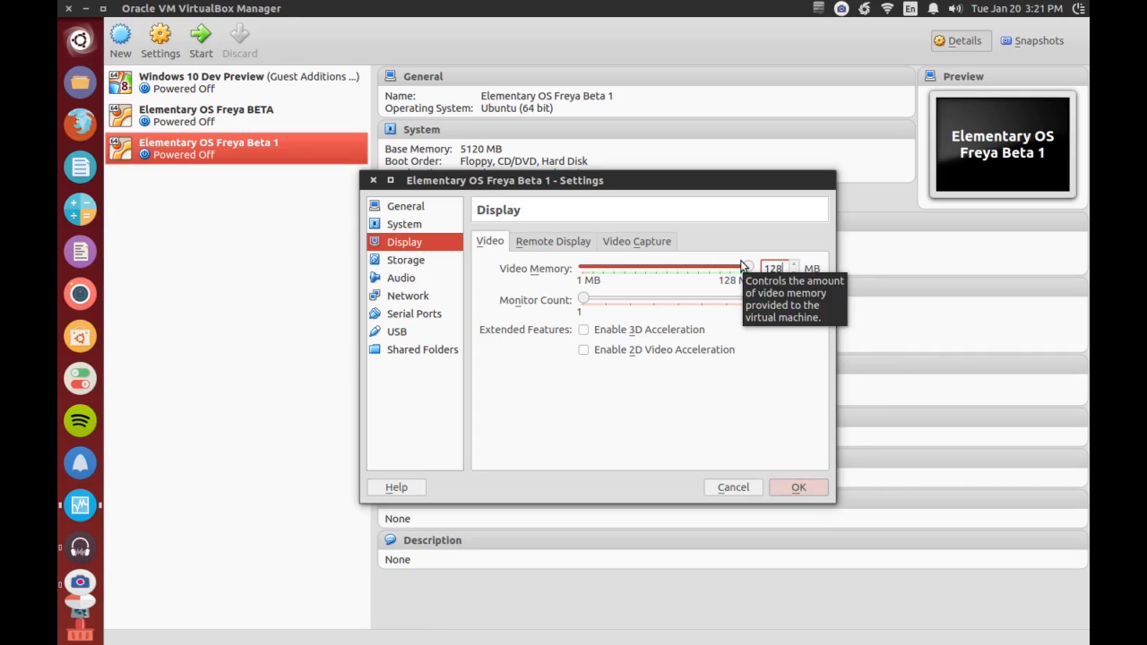
pyautogui.moveTo(746, 272)
pyautogui.mouseDown()
pyautogui.moveTo(633, 274)
pyautogui.moveTo(755, 278)
pyautogui.mouseUp()
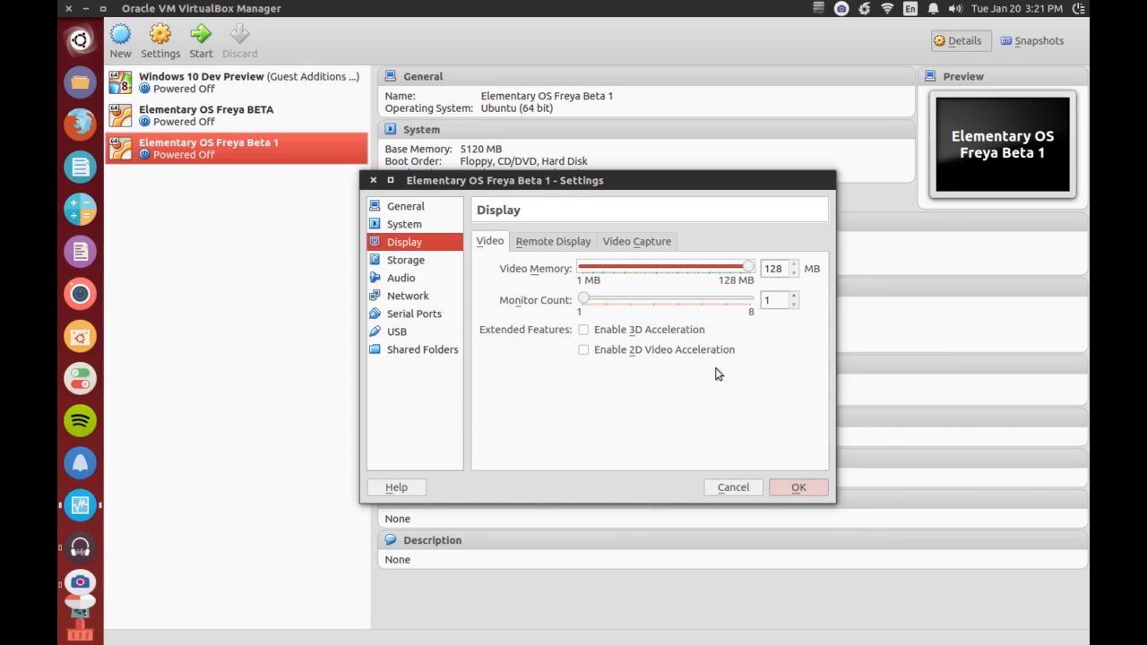
pyautogui.click(799, 484)
# - Start the Elementary OS Freya Beta 1 machine and log in to the AEVES Tech account with the account password
pyautogui.doubleClick(229, 151)
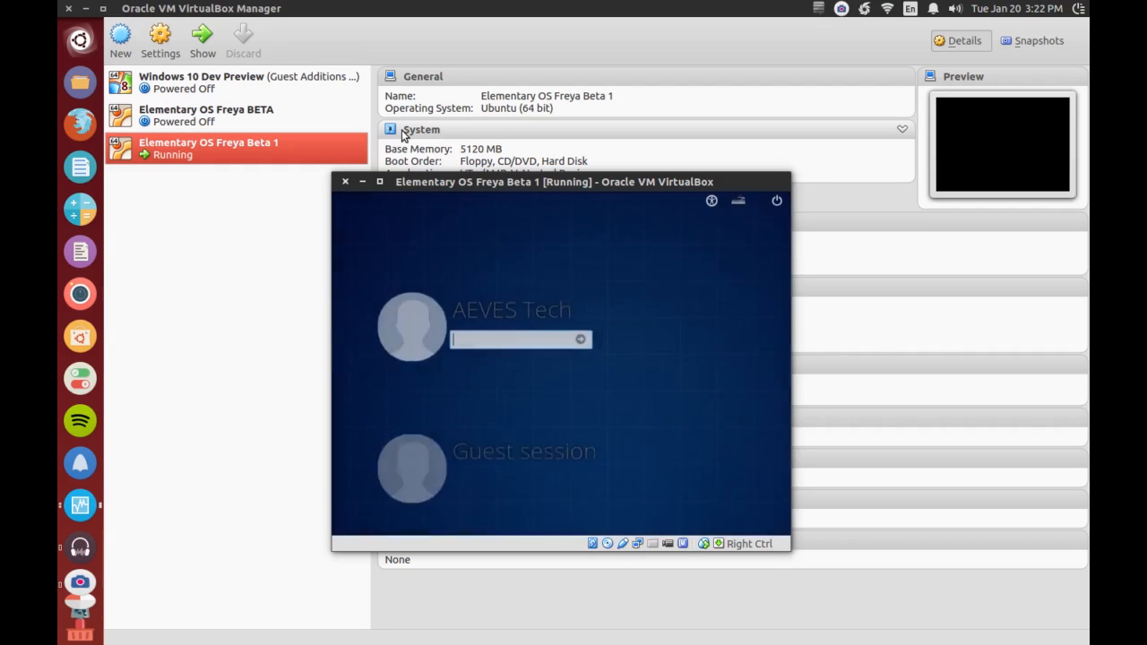
pyautogui.moveTo(489, 184)
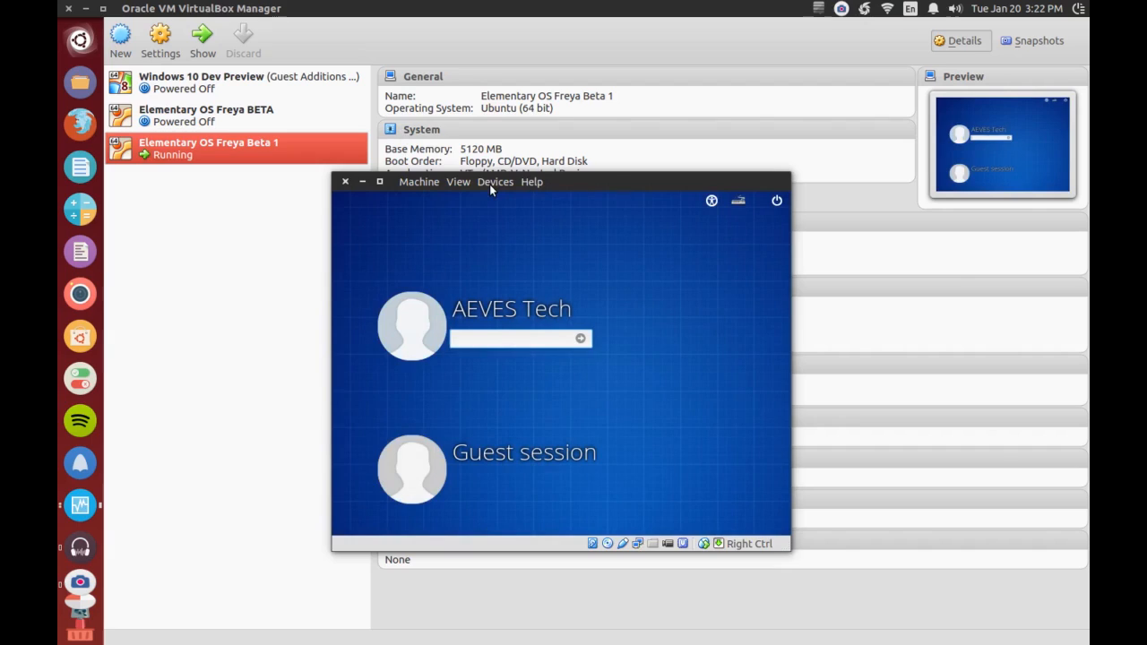
pyautogui.hotkey('ctrl', 'f')
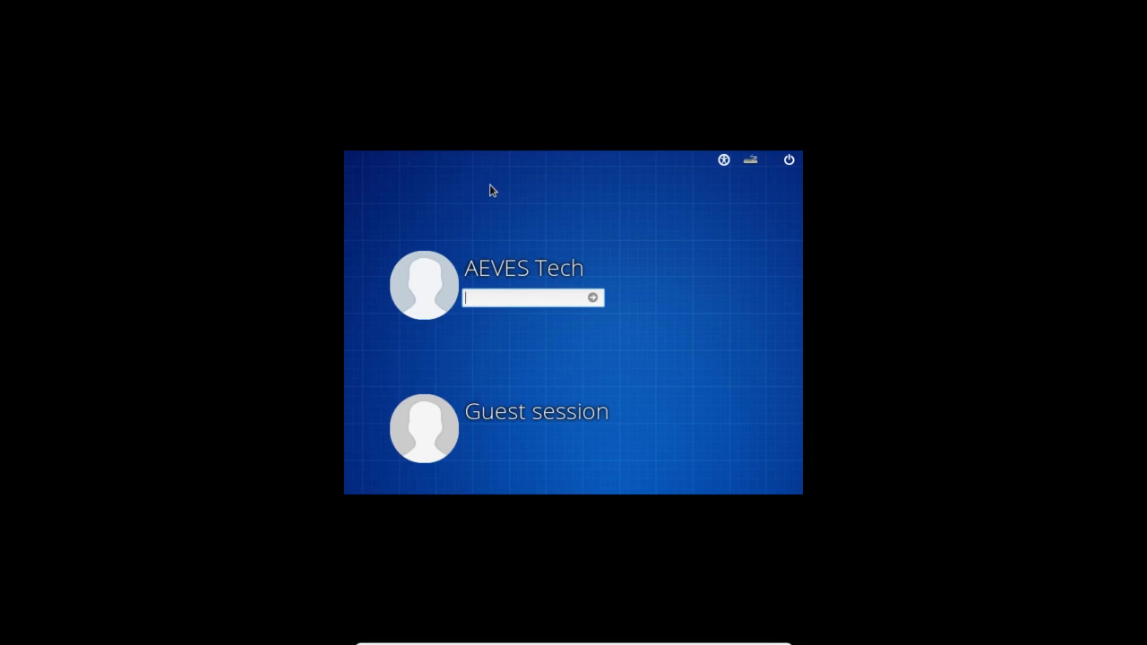
pyautogui.hotkey('ctrl', 'f')
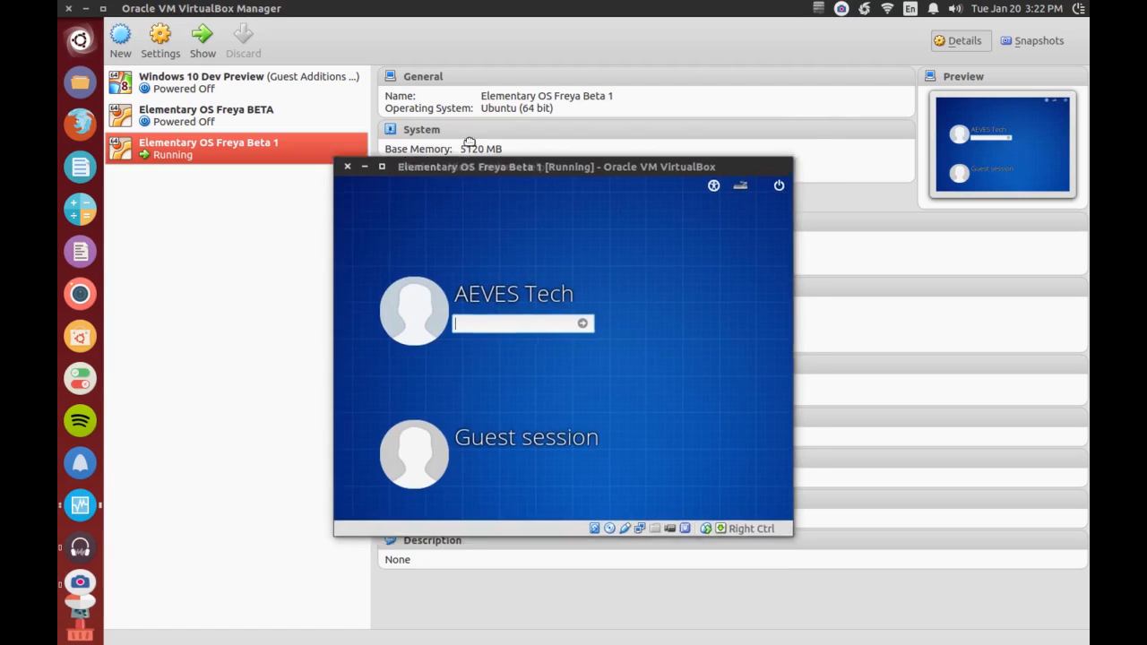
pyautogui.write('••••••')
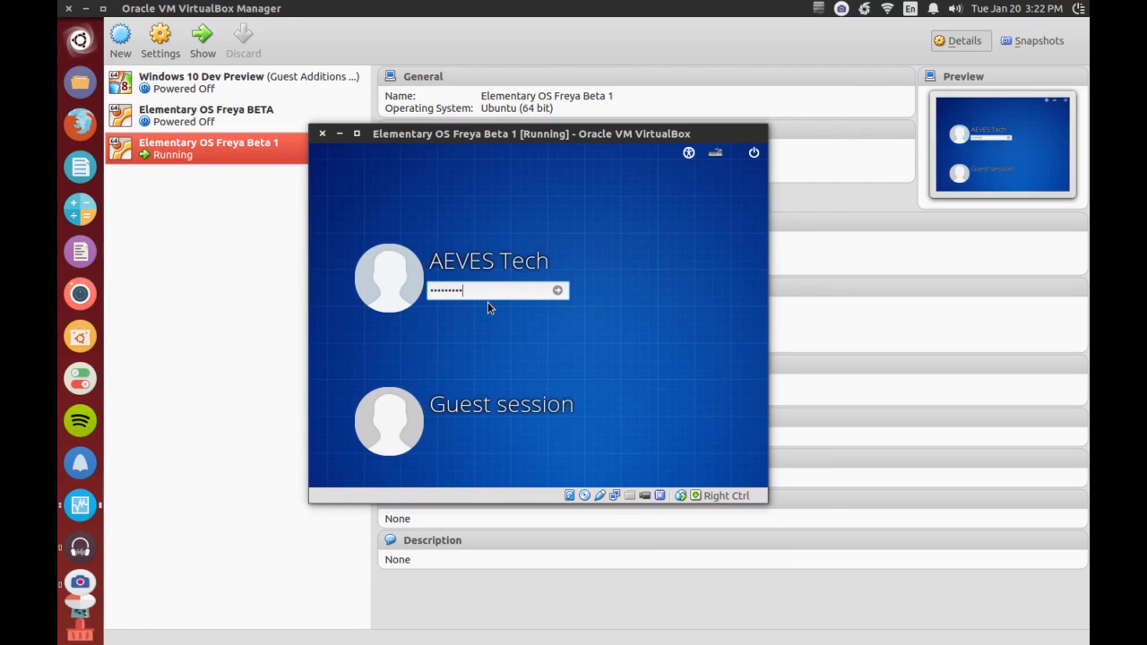
pyautogui.press('Return')
# - Try the logged-in desktop in full-screen mode and return it to a normal window
pyautogui.moveTo(417, 135)
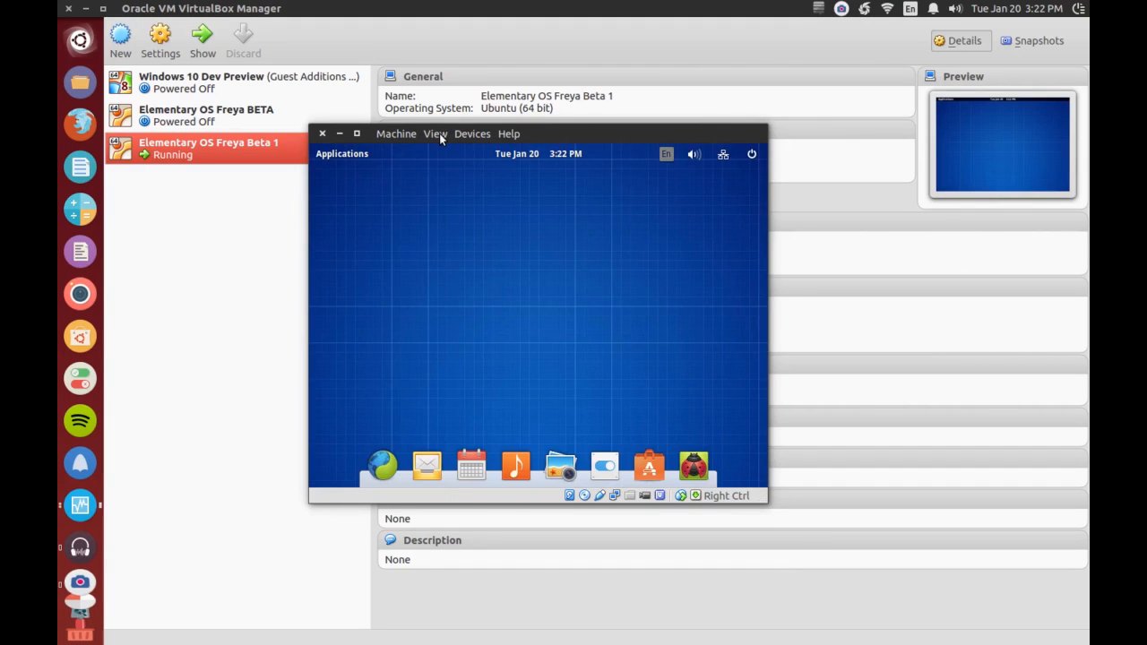
pyautogui.click(439, 133)
pyautogui.click(450, 150)
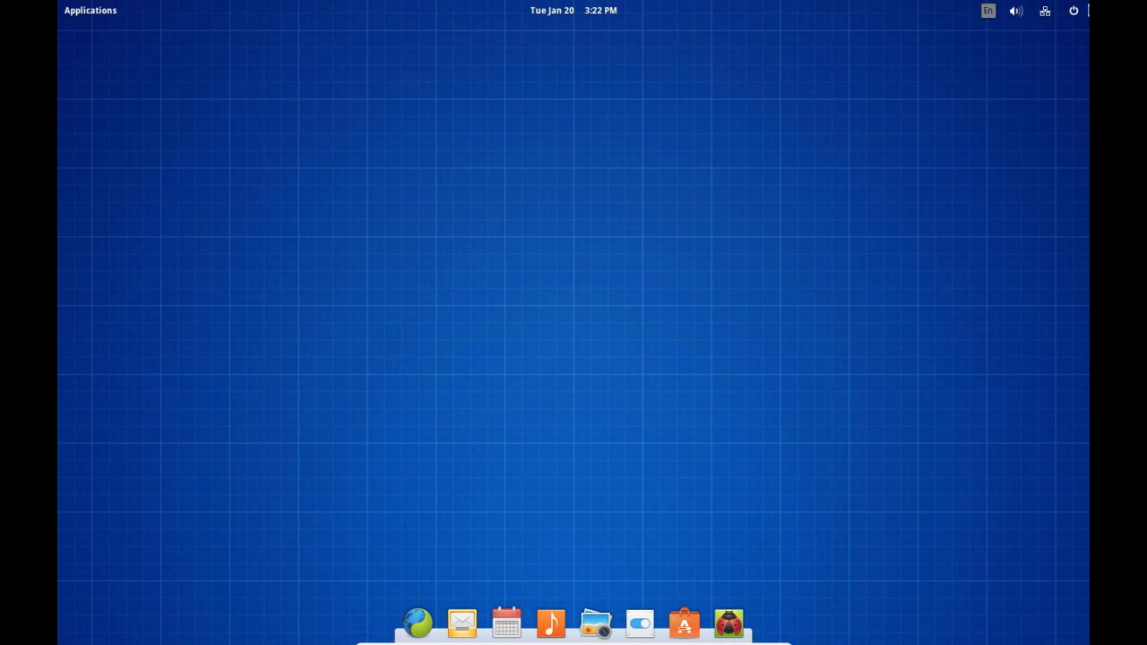
pyautogui.hotkey('ctrl', 'f')
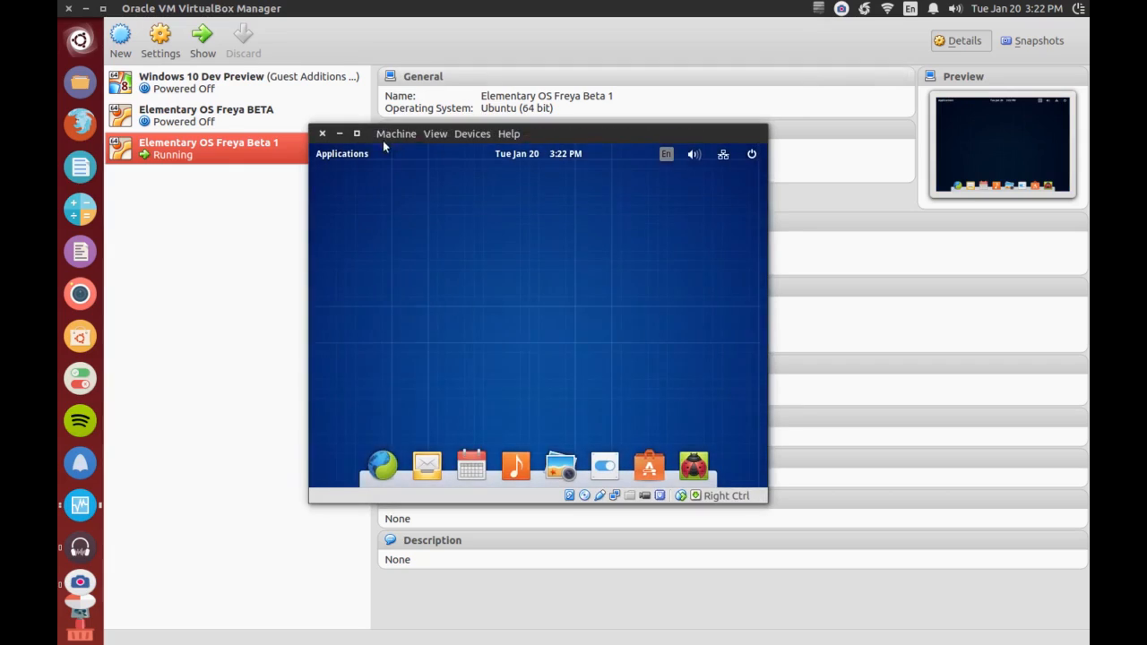
# - Try seamless mode by moving and re-maximizing the VirtualBox Manager window alongside the guest desktop, and return the machine to a normal window
pyautogui.click(434, 133)
pyautogui.click(451, 167)
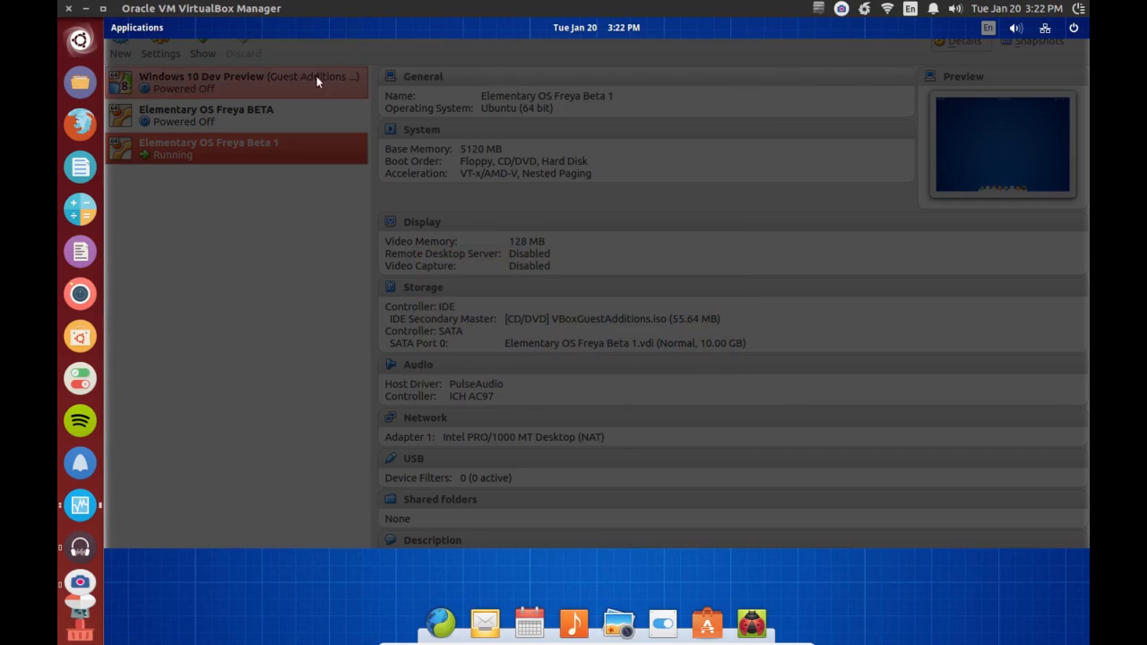
pyautogui.press('alt')
pyautogui.press('Escape')
pyautogui.click(95, 8)
pyautogui.moveTo(371, 53); pyautogui.dragTo(352, 92)
pyautogui.hotkey('alt', 'Tab')
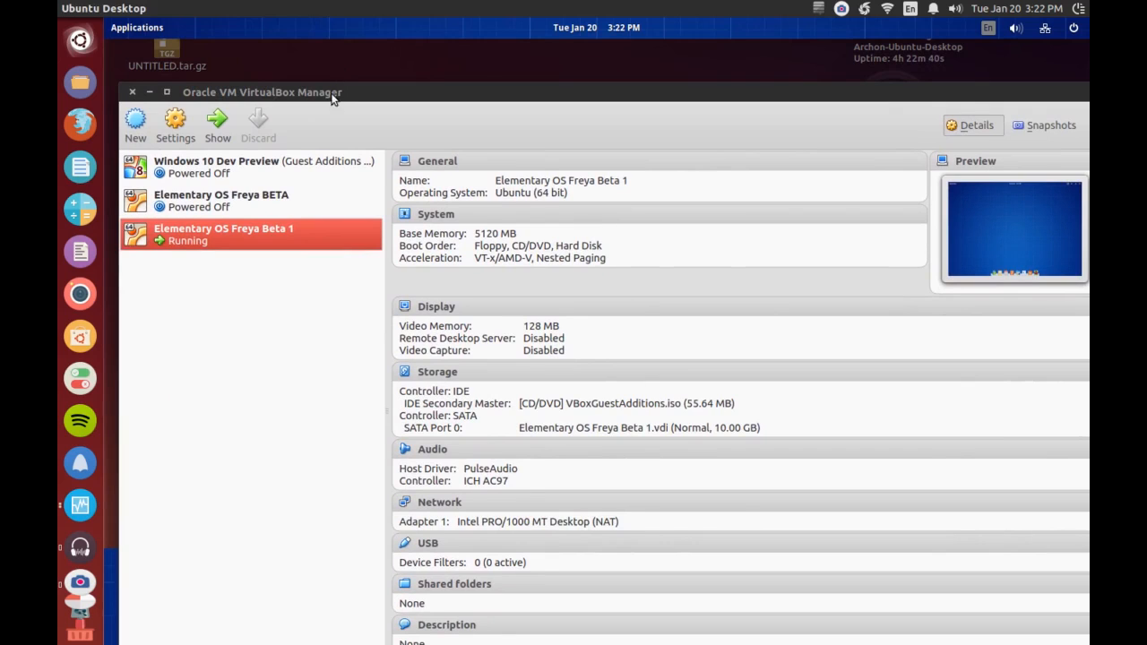
pyautogui.doubleClick(332, 92)
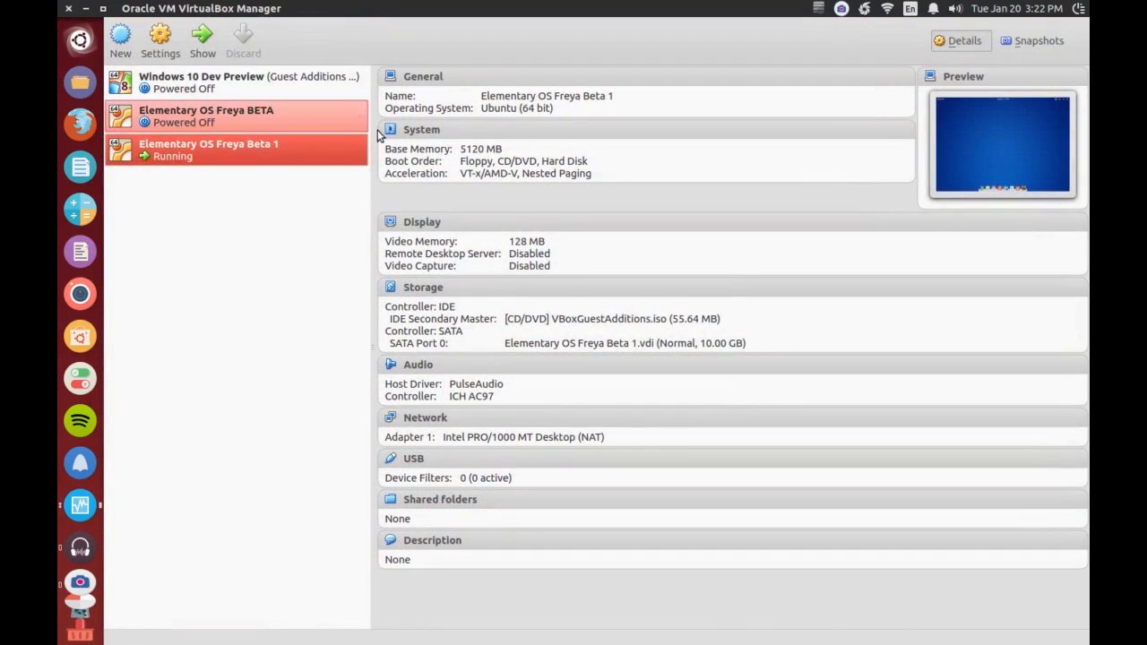
pyautogui.hotkey('alt', 'Tab')
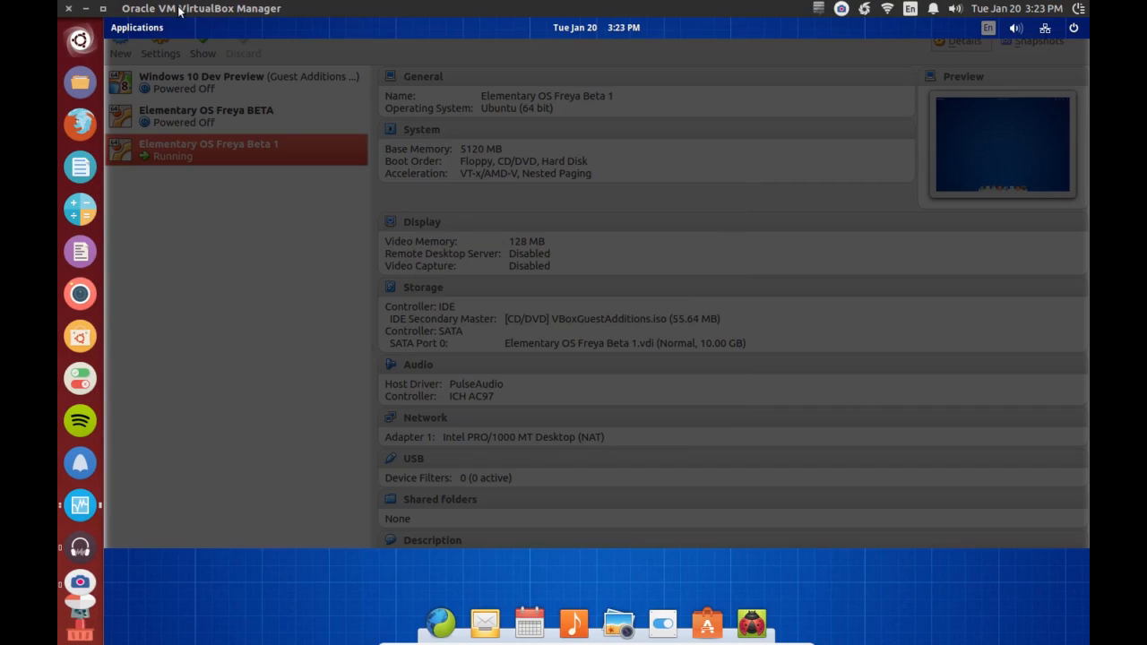
pyautogui.hotkey('ctrl', 'f')
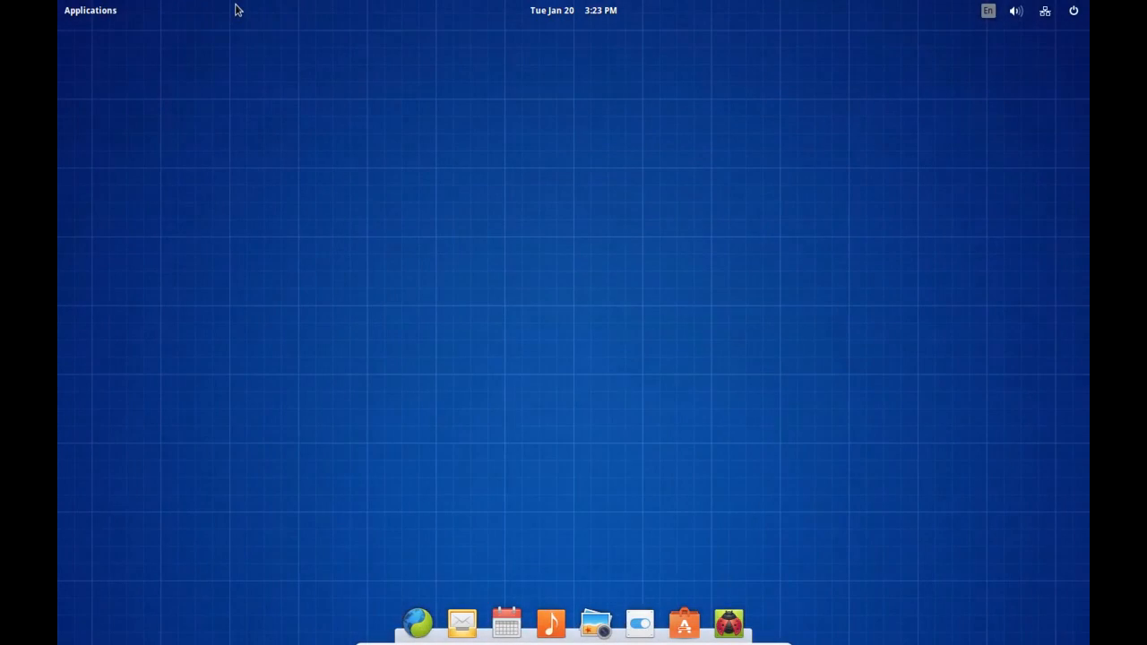
pyautogui.hotkey('ctrl', 'f')
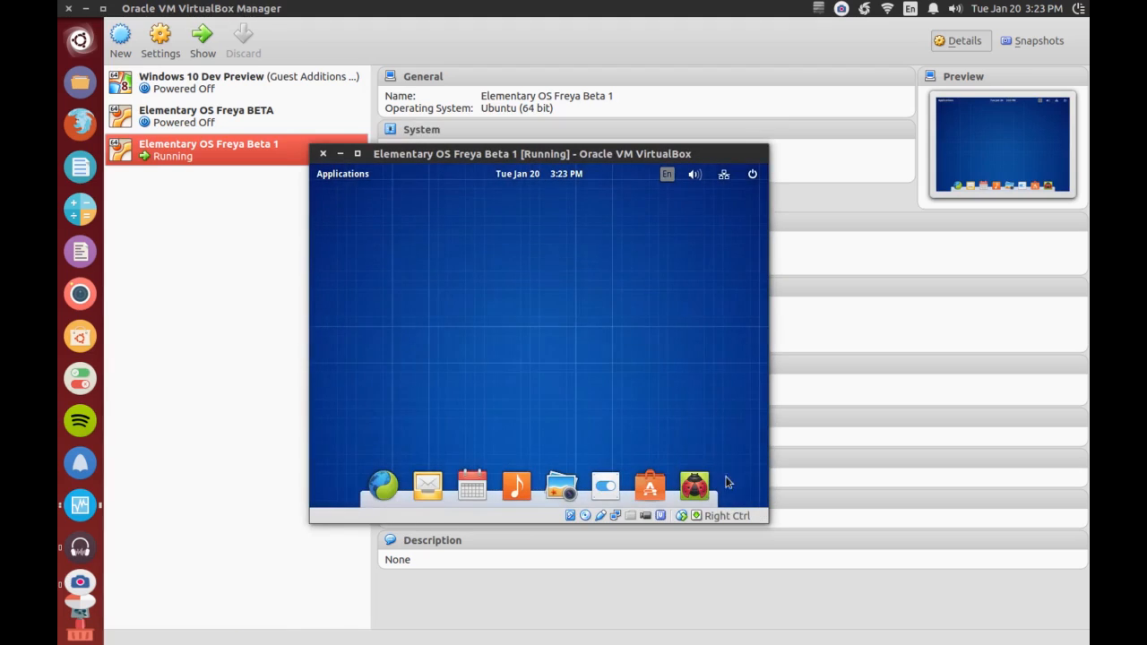
# - Shut down the elementary OS guest and close the virtual machine window
pyautogui.click(436, 154)
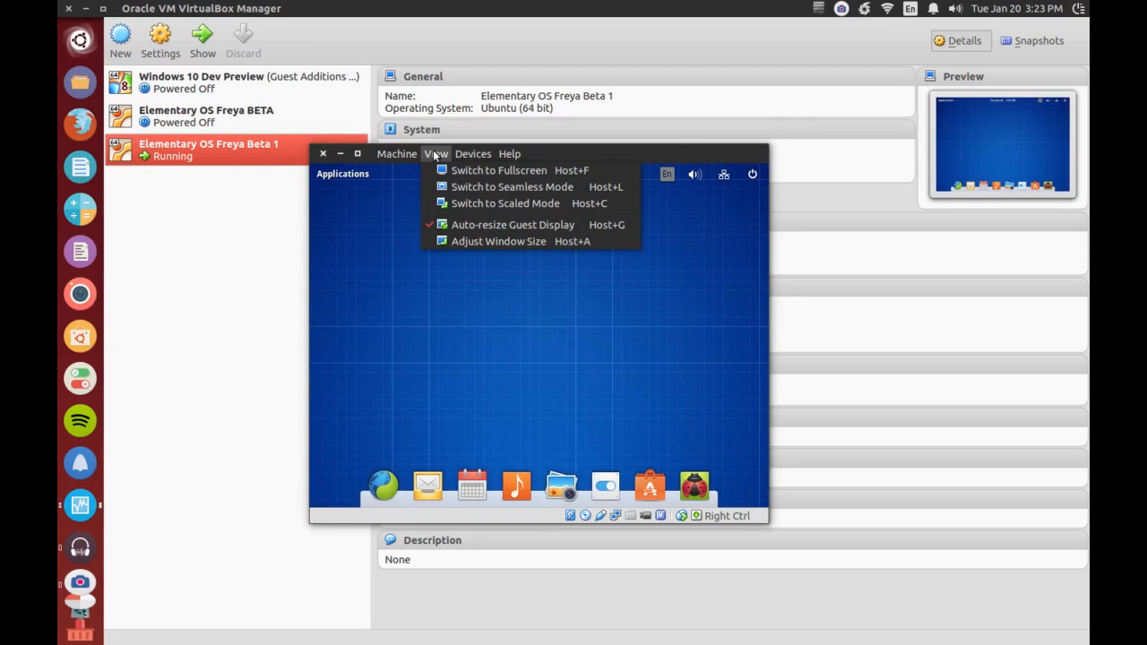
pyautogui.click(749, 174)
pyautogui.click(753, 174)
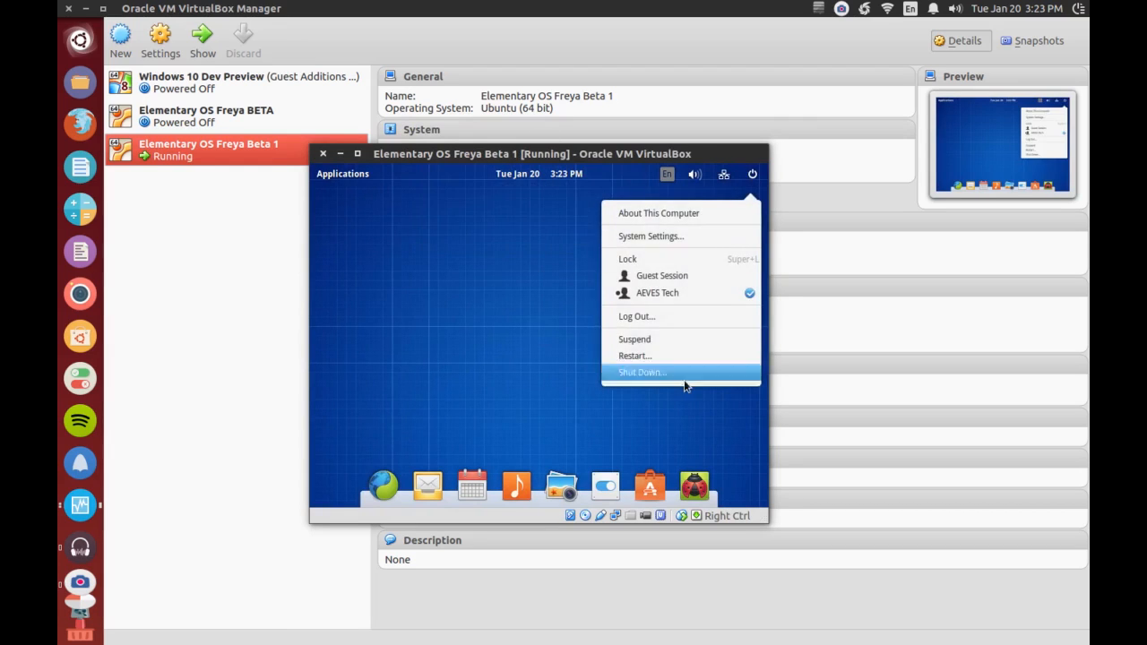
pyautogui.click(683, 373)
pyautogui.click(647, 364)
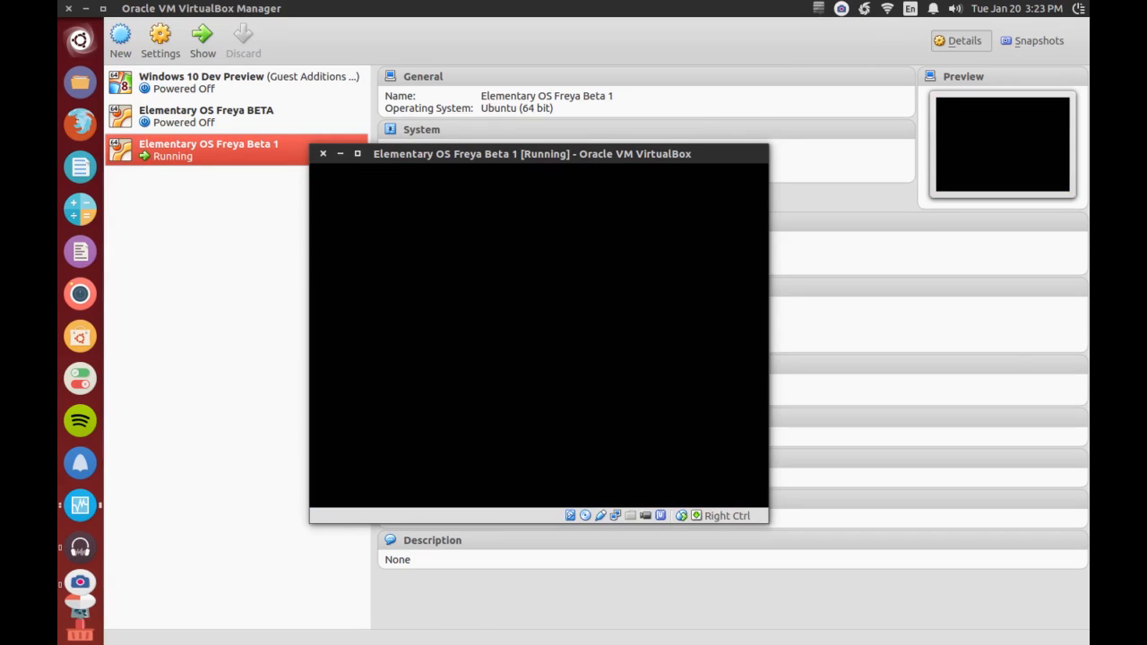
pyautogui.click(323, 155)
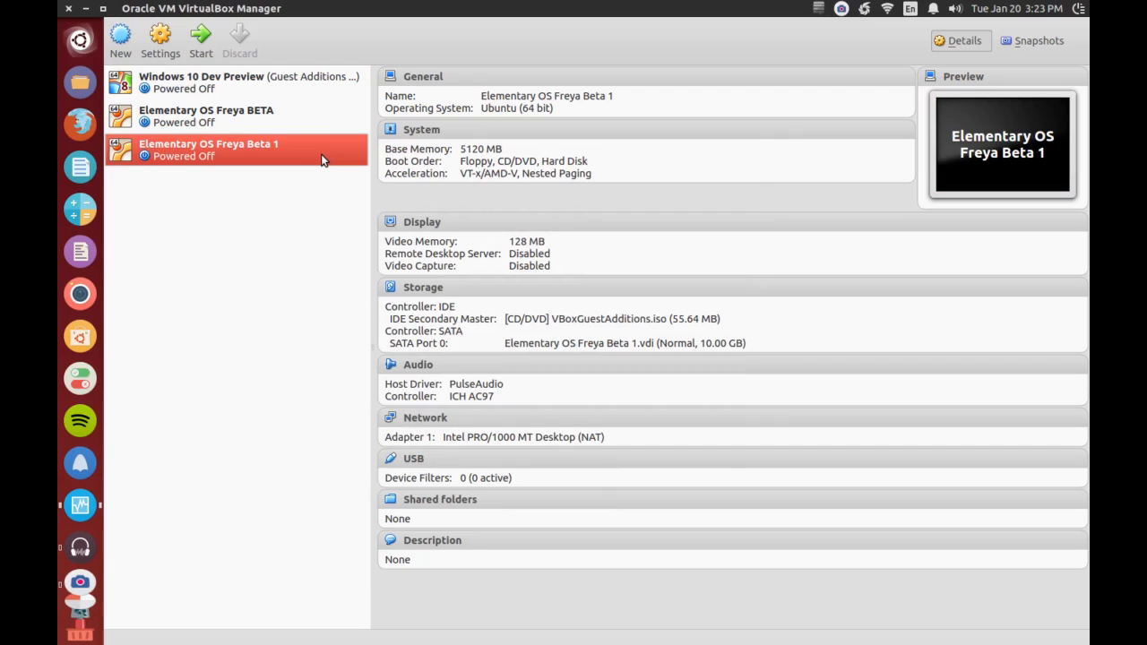